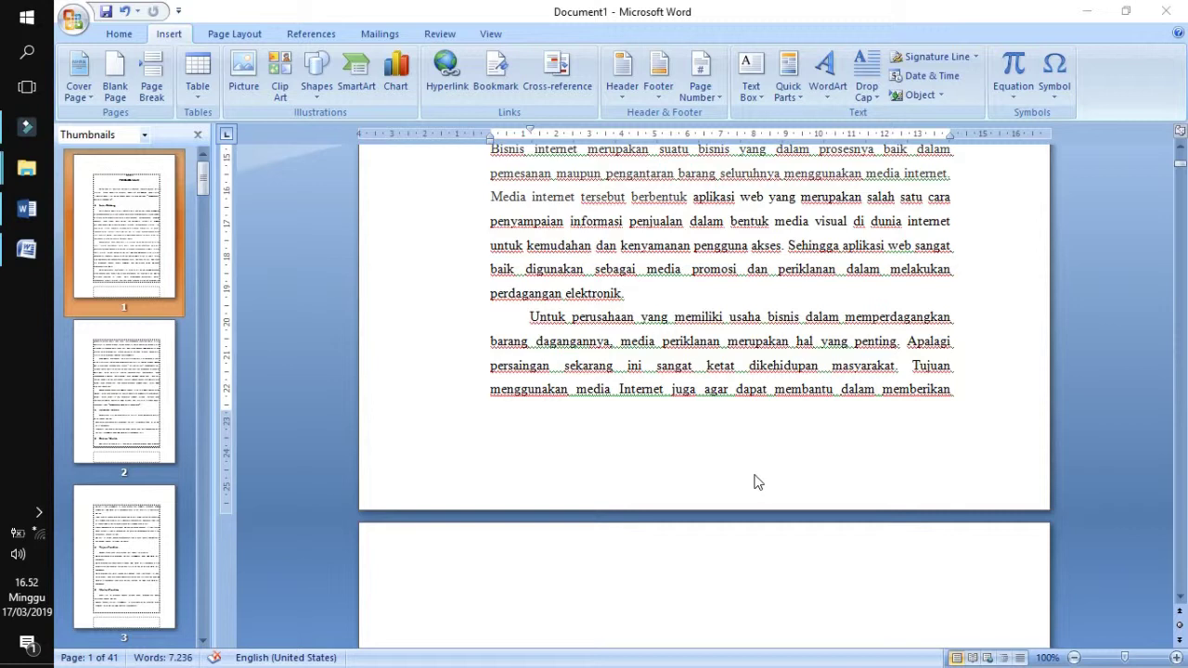
Focus the Word window and scroll around the thesis chapter's opening pages
scroll(756, 481, "up", 1)
scroll(757, 481, "up", 2)
scroll(757, 481, "up", 4)
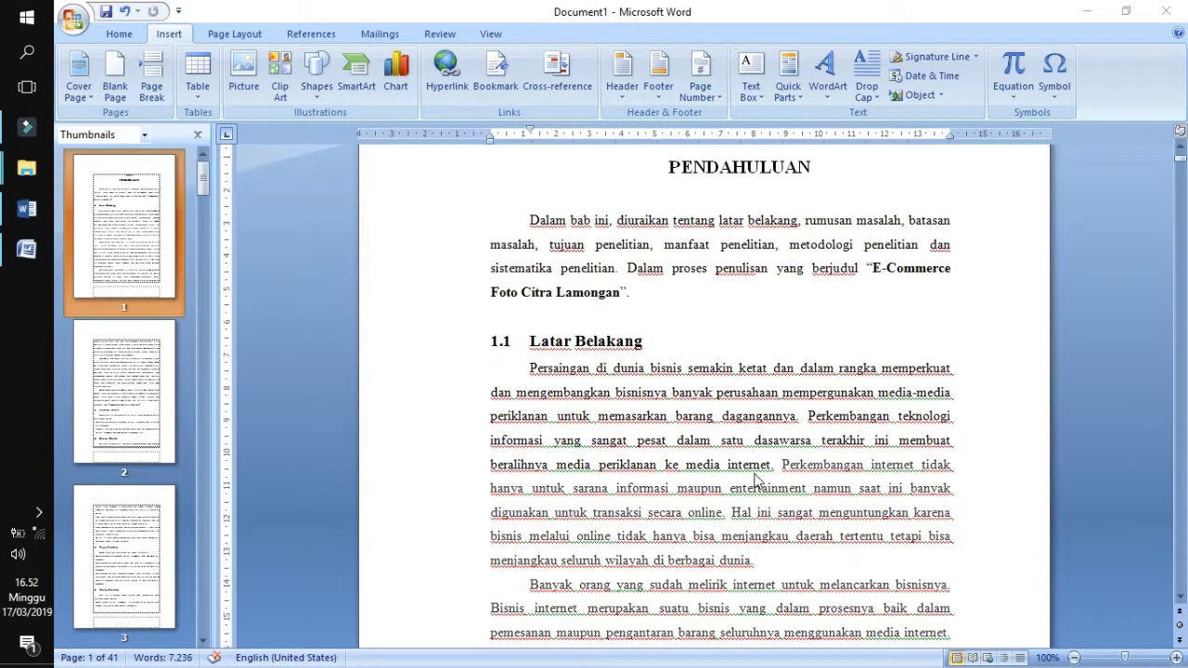
scroll(765, 490, "up", 3)
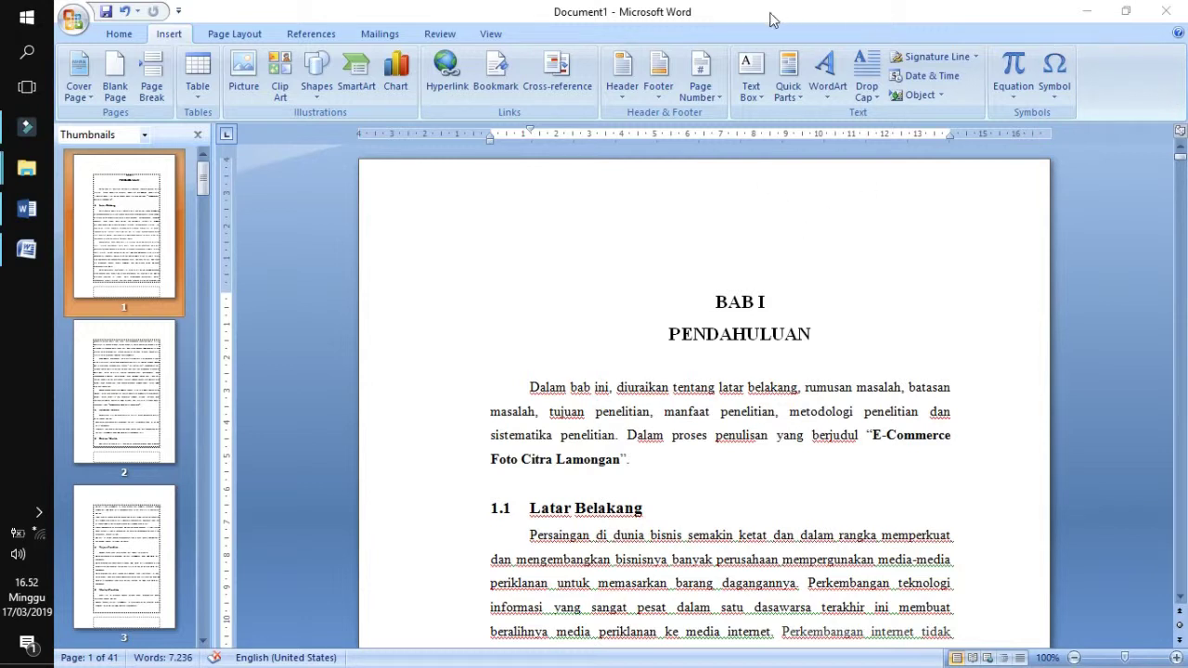
left_click(738, 13)
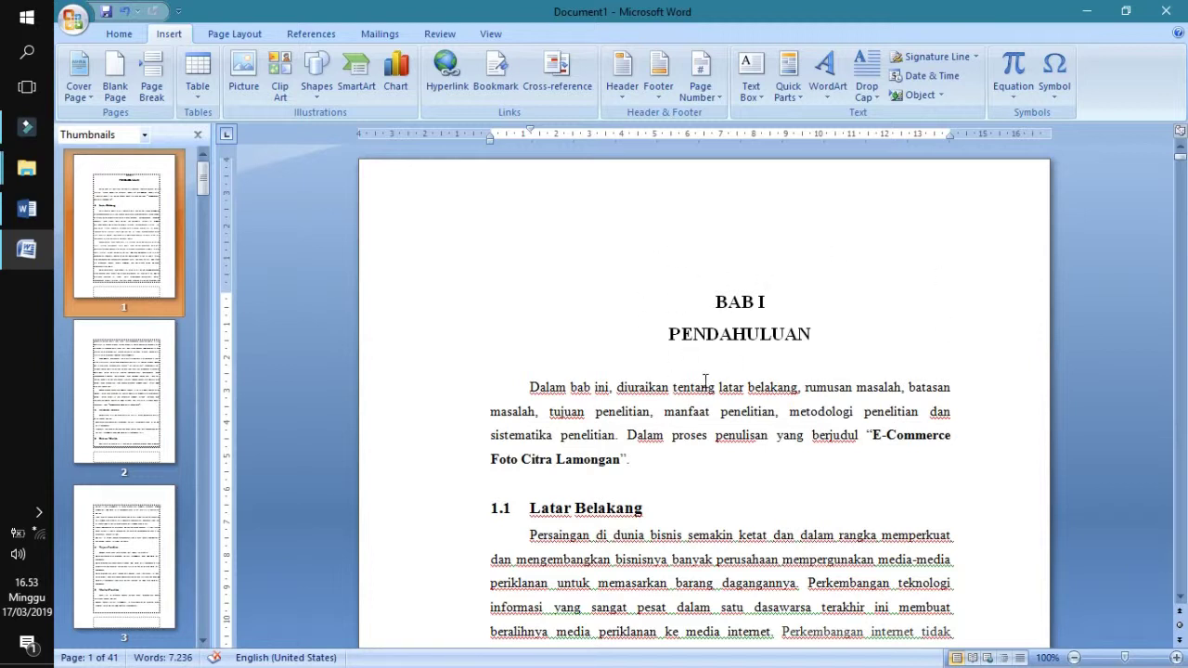
scroll(706, 380, "down", 3)
scroll(706, 381, "down", 4)
scroll(707, 379, "down", 4)
scroll(709, 379, "up", 5)
scroll(709, 380, "up", 3)
scroll(709, 379, "up", 3)
scroll(720, 302, "down", 4)
scroll(720, 301, "up", 3)
scroll(719, 302, "up", 1)
scroll(721, 302, "down", 1)
Place the cursor at the BAB I heading and scroll through the chapter's pages
left_click(704, 275)
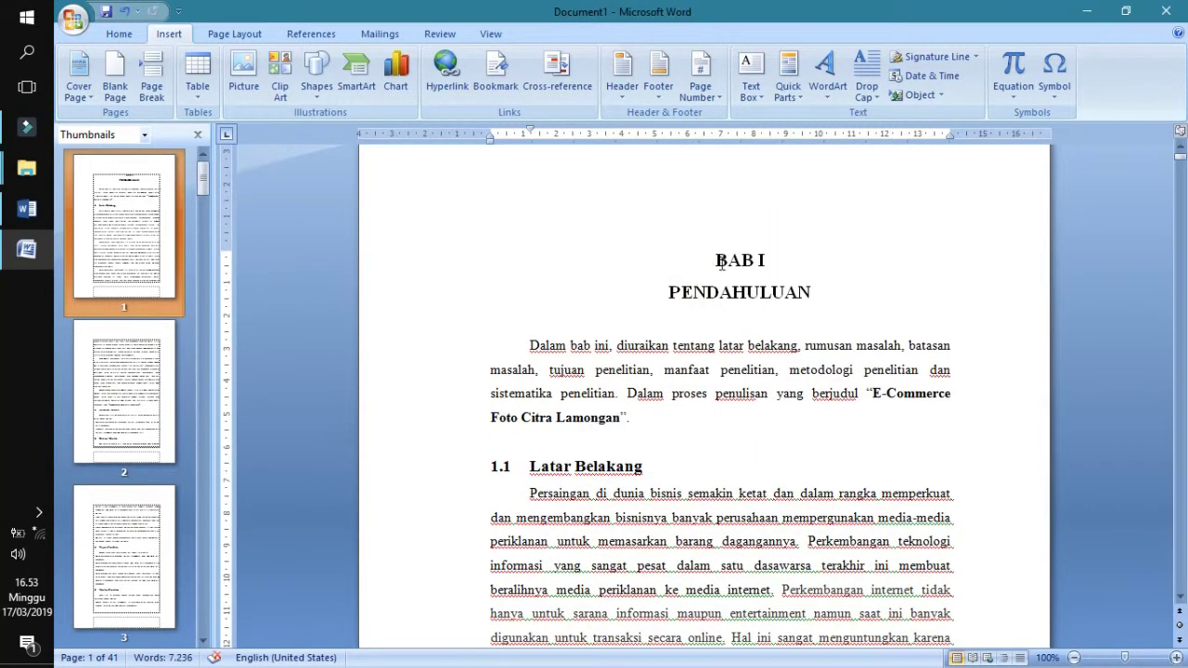
scroll(725, 265, "up", 1)
scroll(727, 270, "down", 2)
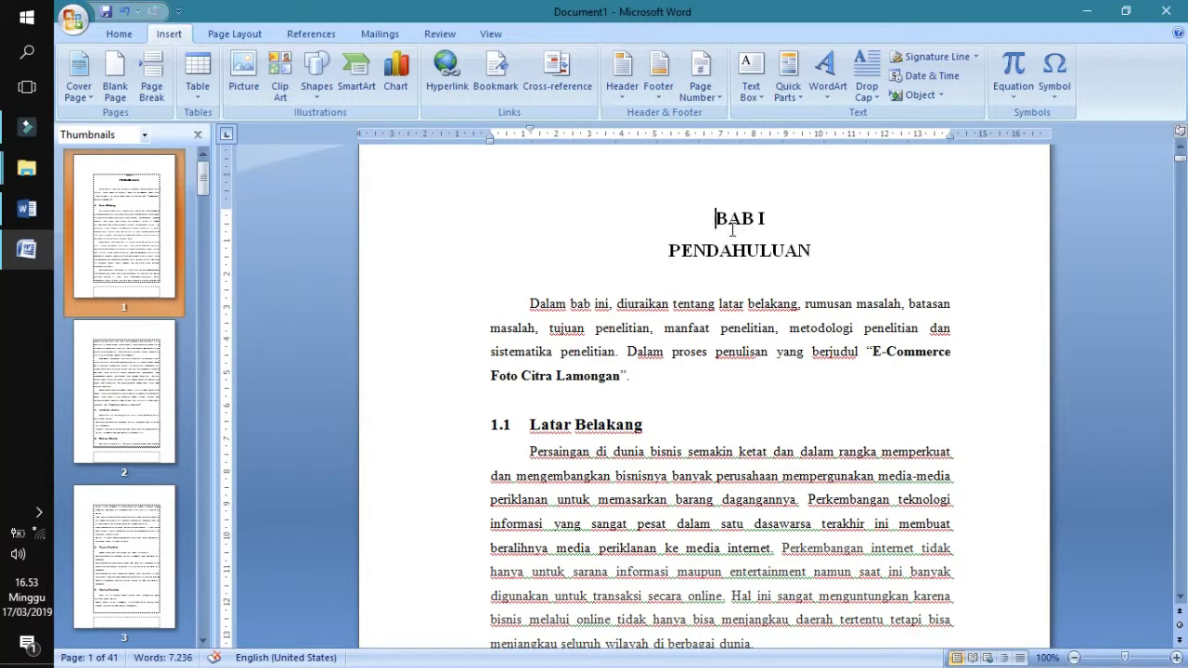
scroll(684, 324, "down", 1)
scroll(684, 324, "down", 12)
scroll(696, 324, "down", 8)
scroll(715, 324, "down", 8)
scroll(732, 324, "down", 8)
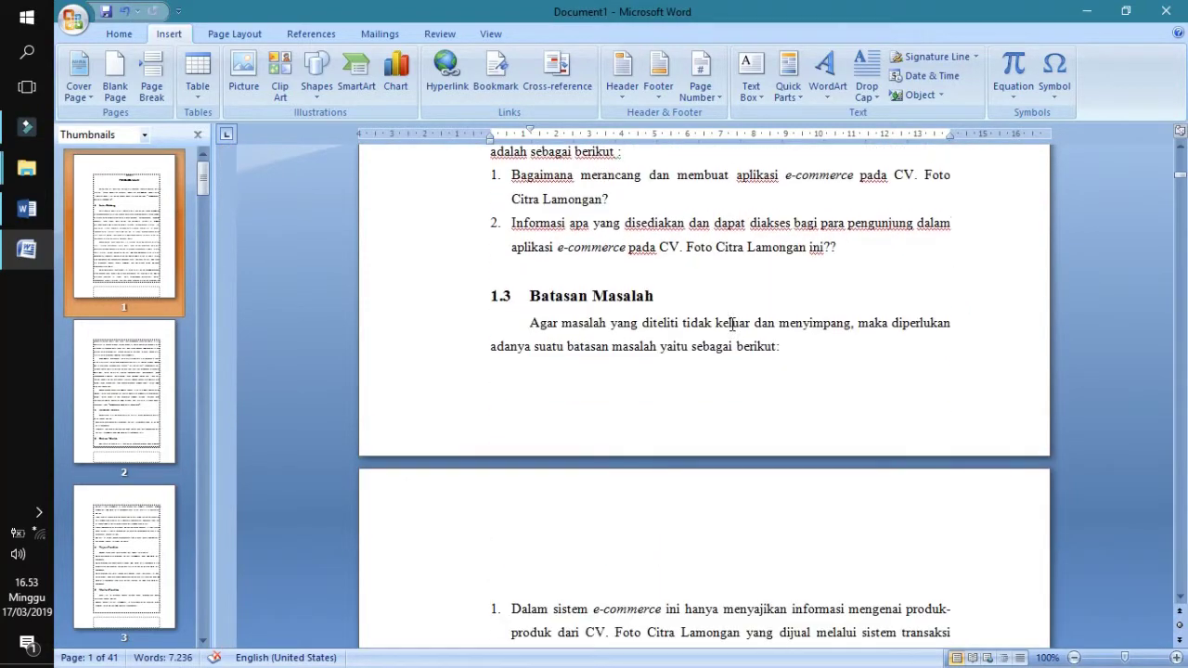
scroll(731, 319, "down", 1)
scroll(732, 320, "down", 2)
scroll(732, 319, "down", 5)
scroll(731, 314, "up", 7)
scroll(730, 313, "up", 10)
scroll(731, 314, "up", 5)
scroll(731, 313, "up", 5)
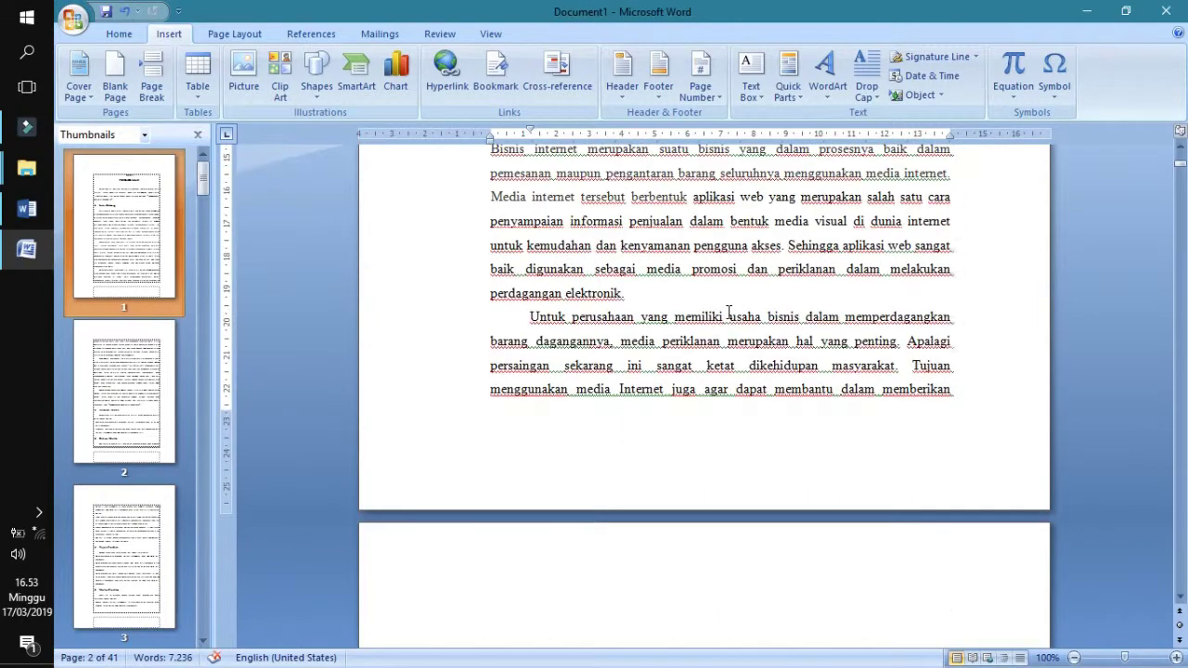
scroll(729, 311, "up", 6)
scroll(729, 311, "up", 5)
scroll(730, 309, "down", 9)
scroll(742, 334, "down", 6)
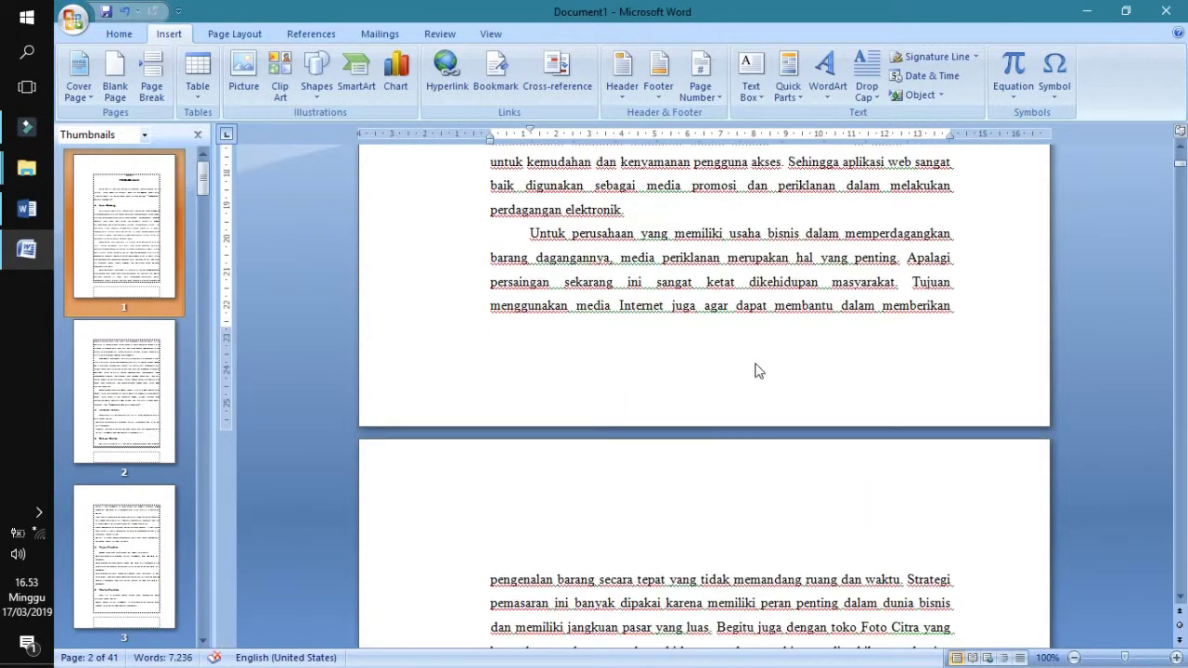
scroll(760, 340, "down", 5)
scroll(761, 339, "down", 8)
scroll(763, 342, "down", 8)
scroll(764, 344, "down", 5)
scroll(764, 340, "up", 3)
scroll(764, 338, "up", 5)
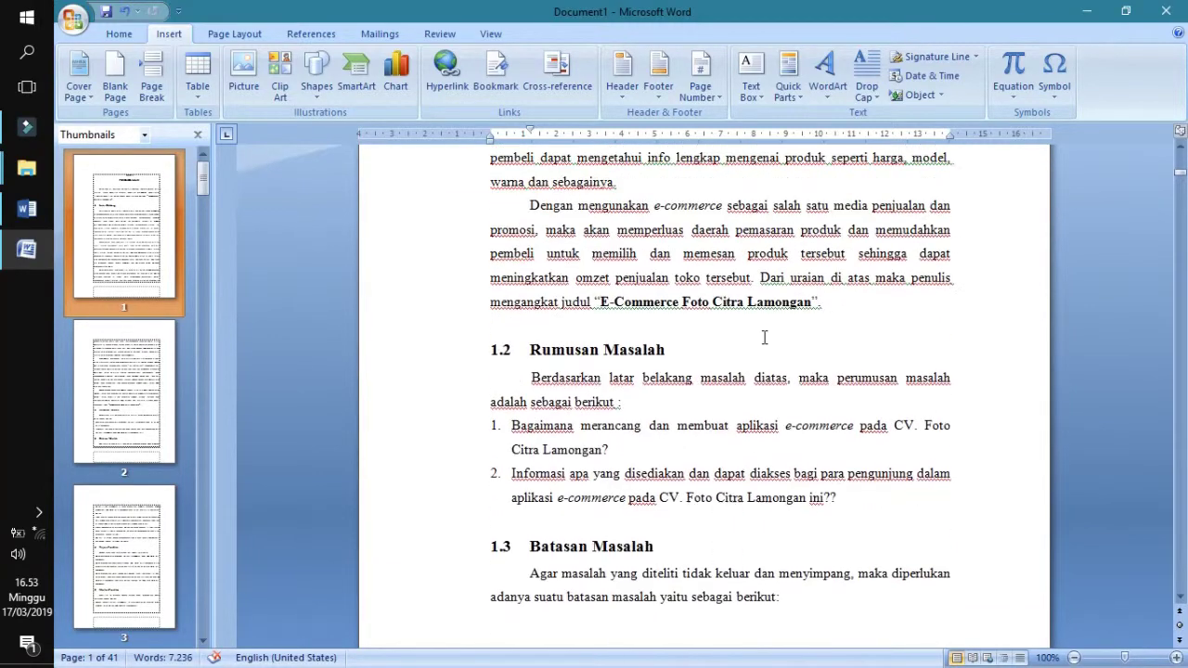
scroll(767, 338, "up", 1)
scroll(767, 339, "up", 3)
scroll(767, 341, "up", 2)
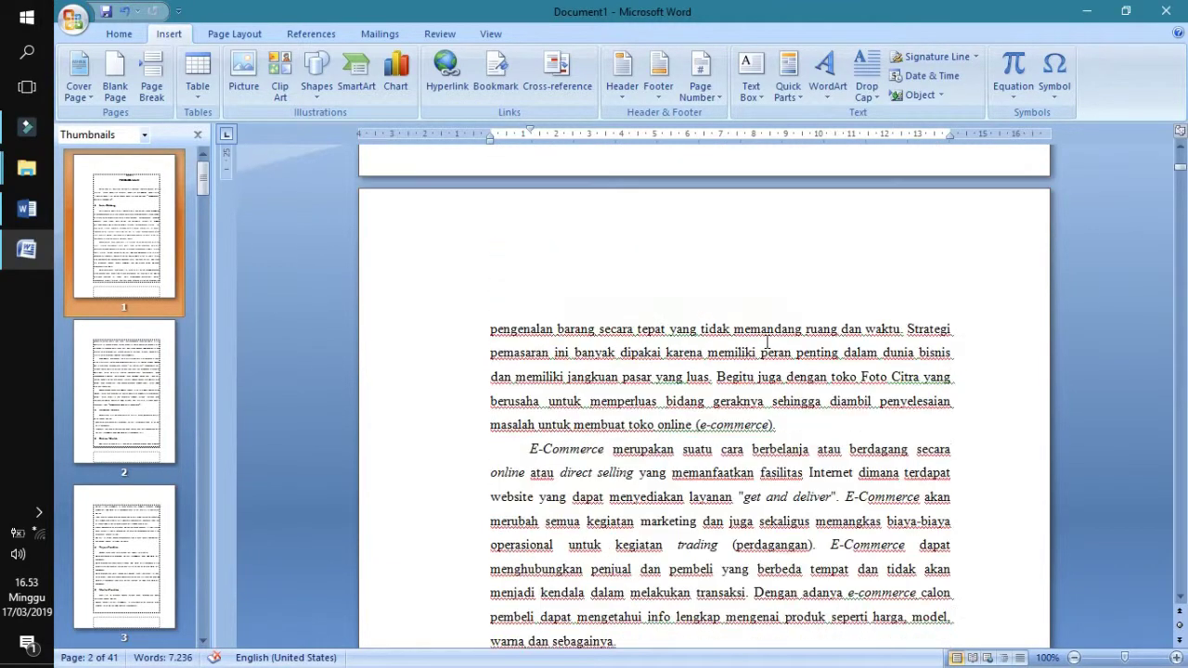
scroll(767, 343, "up", 5)
scroll(767, 344, "up", 4)
scroll(768, 339, "up", 4)
scroll(774, 325, "up", 2)
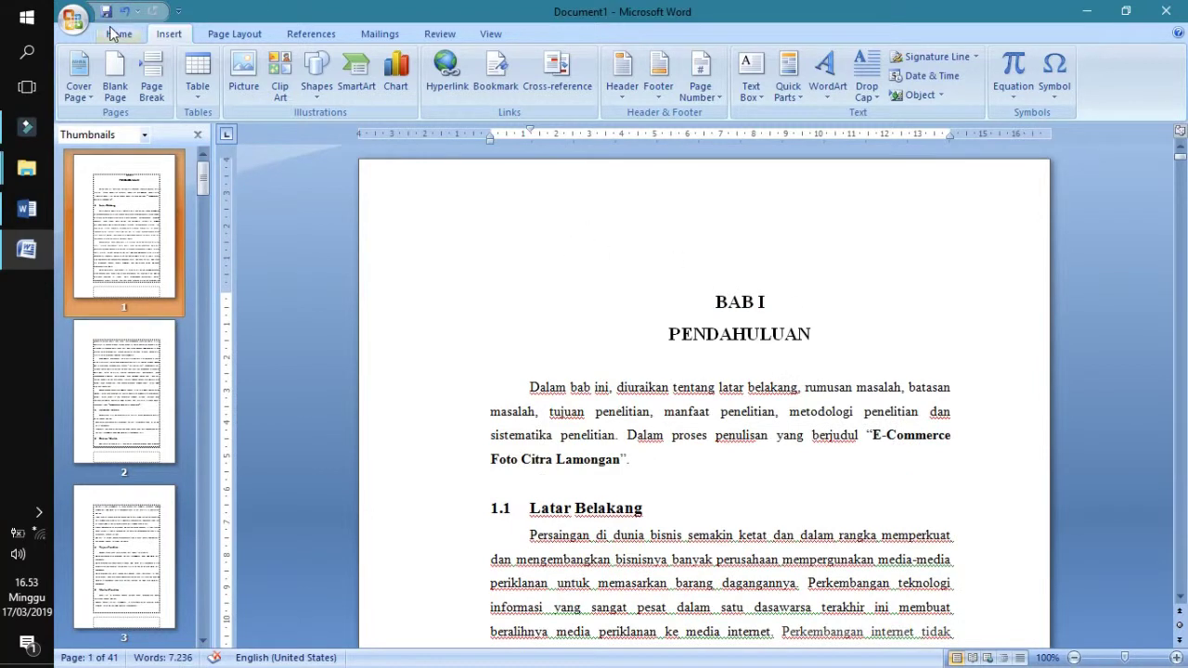
Switch to the Home tab's font and paragraph formatting options
left_click(119, 33)
scroll(719, 306, "down", 5)
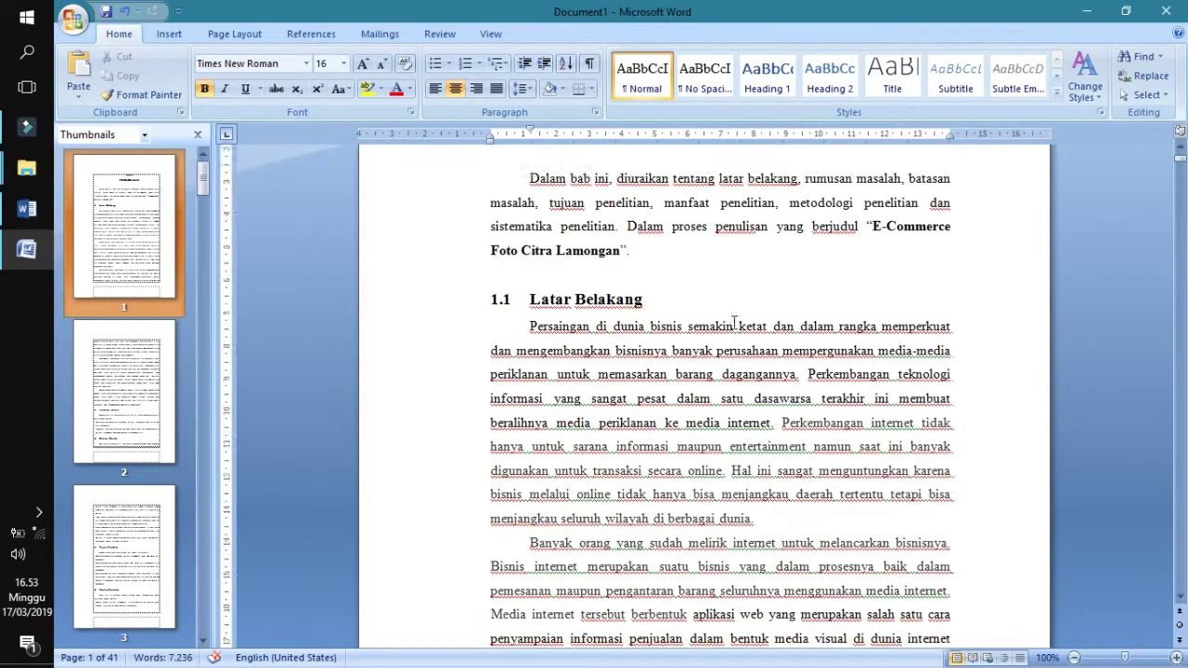
scroll(729, 319, "up", 5)
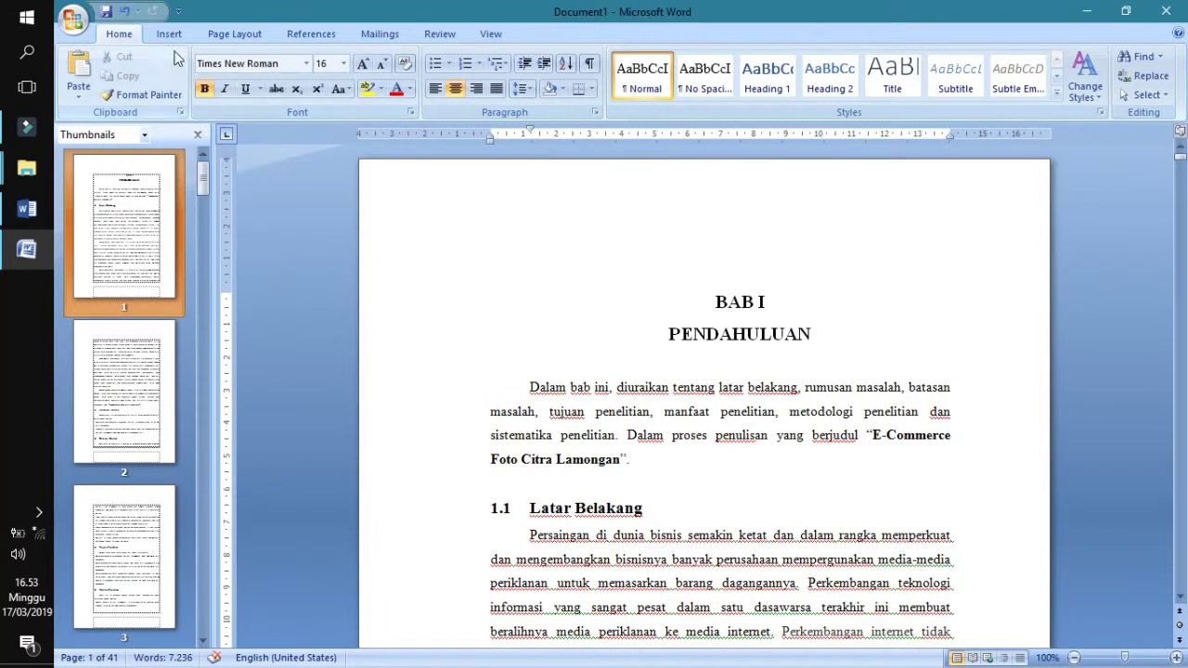
From Insert > Page Number, browse the Top of Page designs, then bring up Bottom of Page
left_click(168, 34)
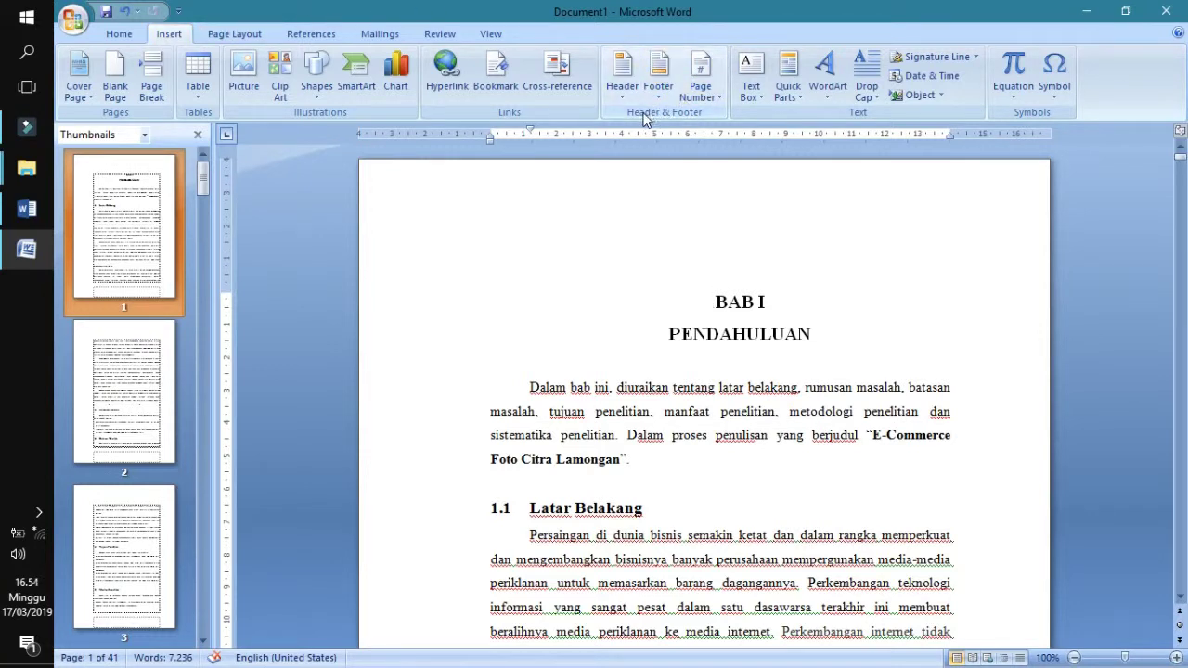
left_click(715, 102)
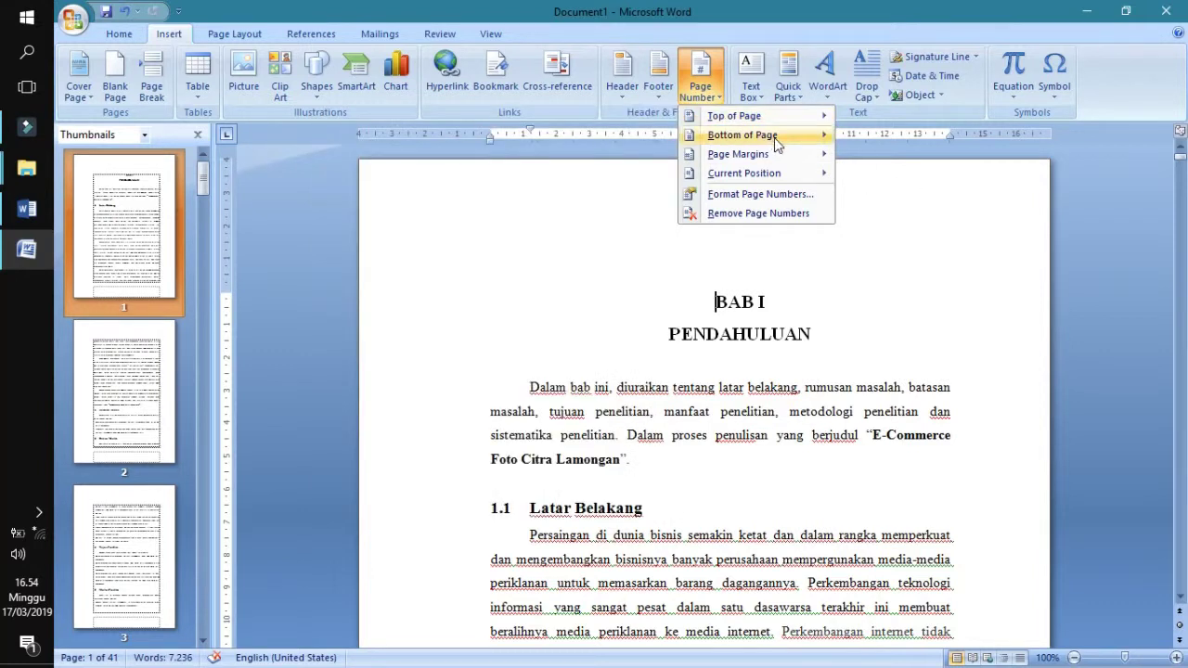
mouse_move(743, 116)
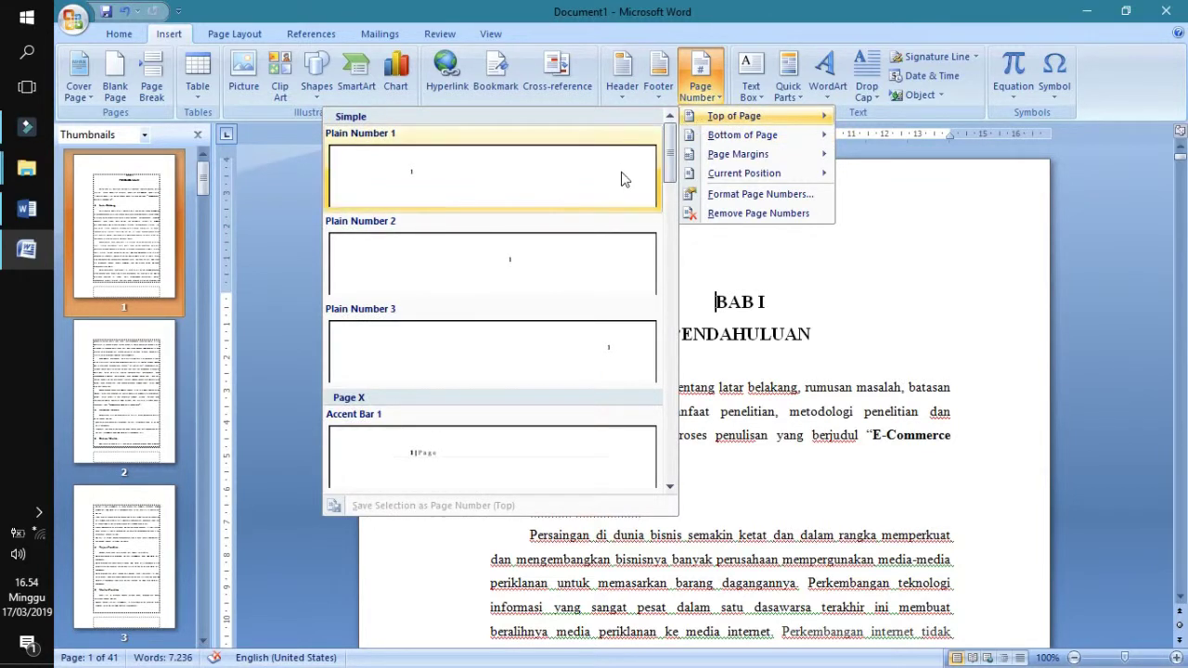
scroll(595, 240, "down", 5)
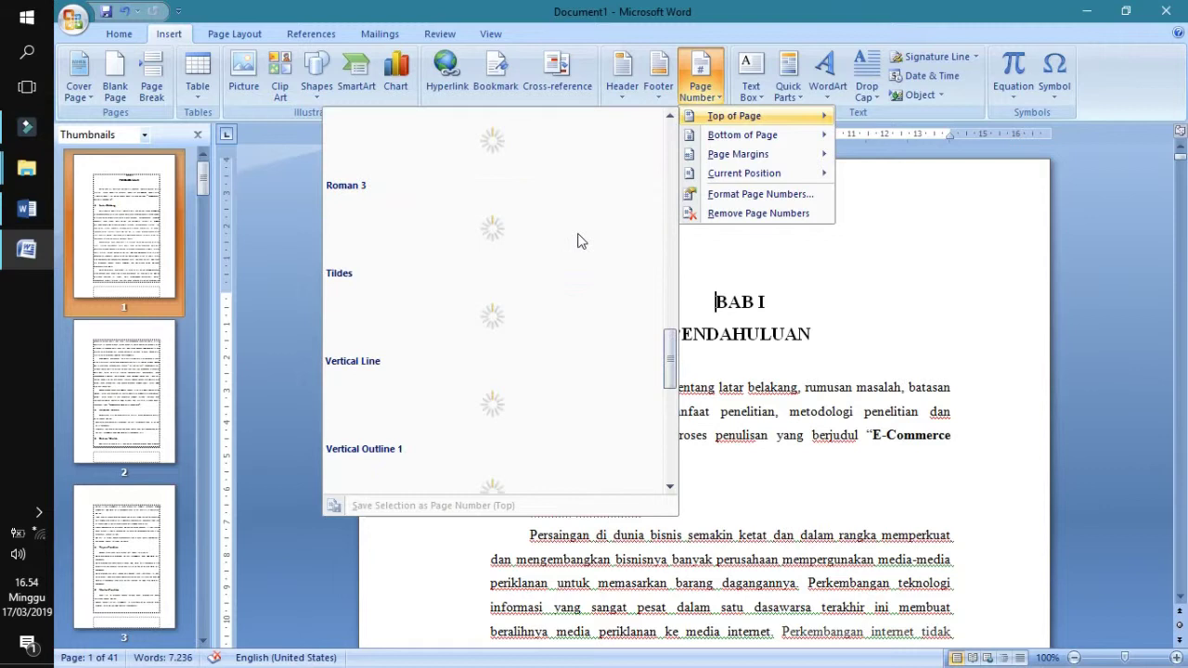
scroll(496, 318, "down", 3)
scroll(502, 316, "down", 3)
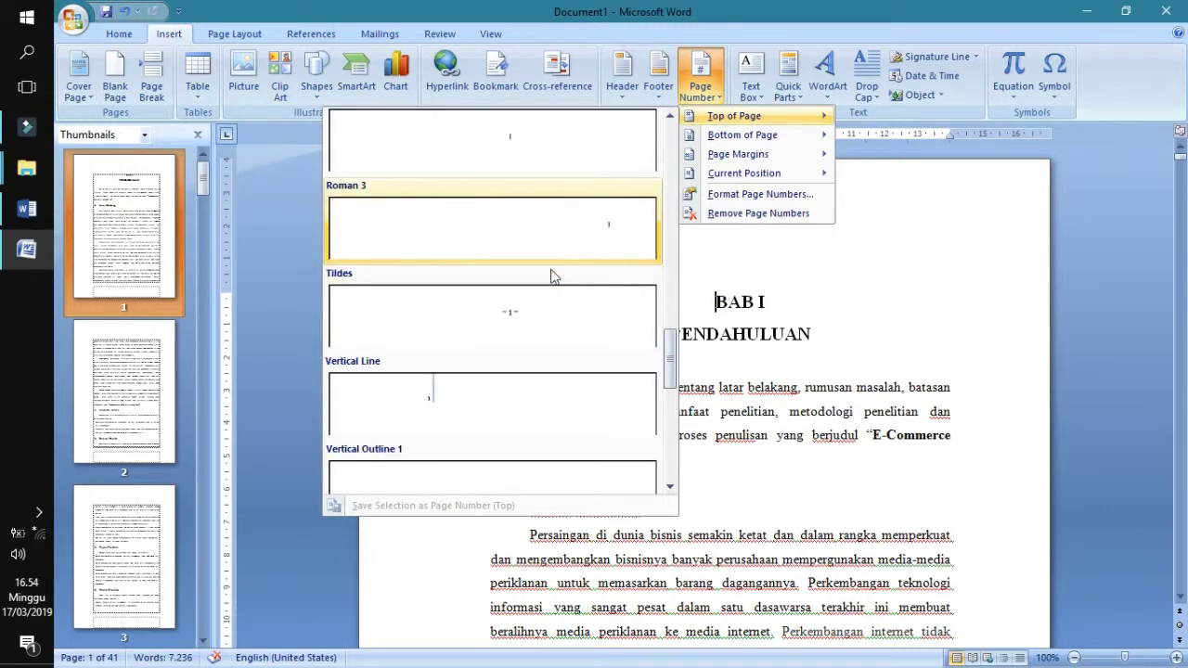
scroll(539, 278, "down", 3)
scroll(548, 306, "down", 3)
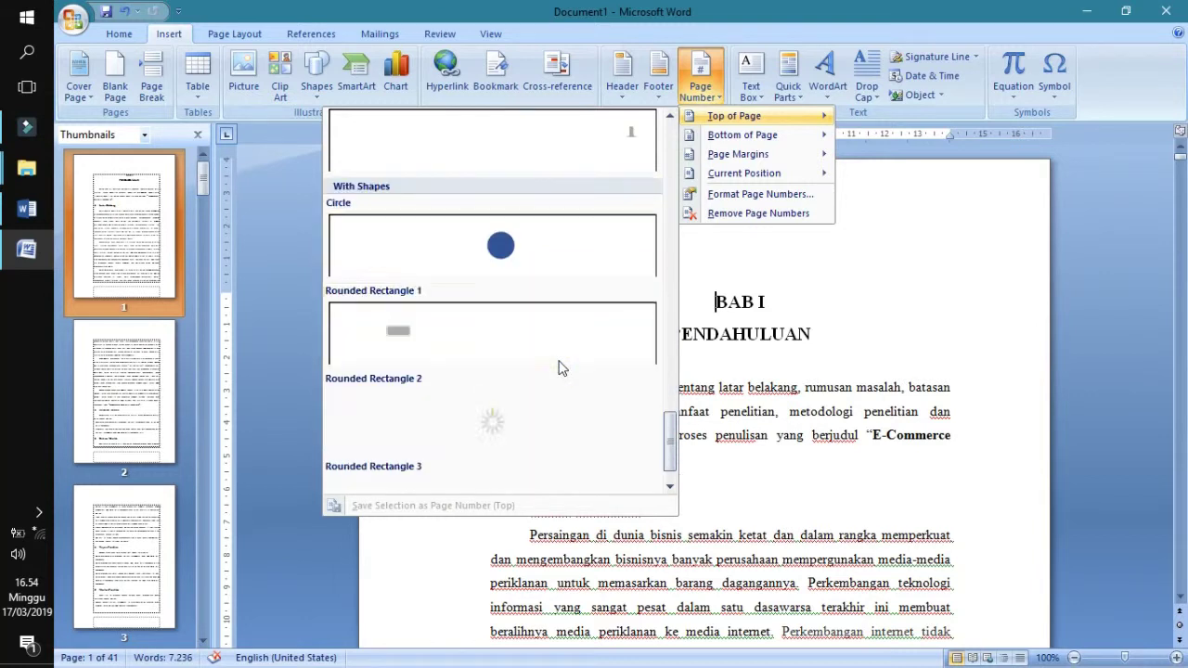
scroll(534, 297, "down", 1)
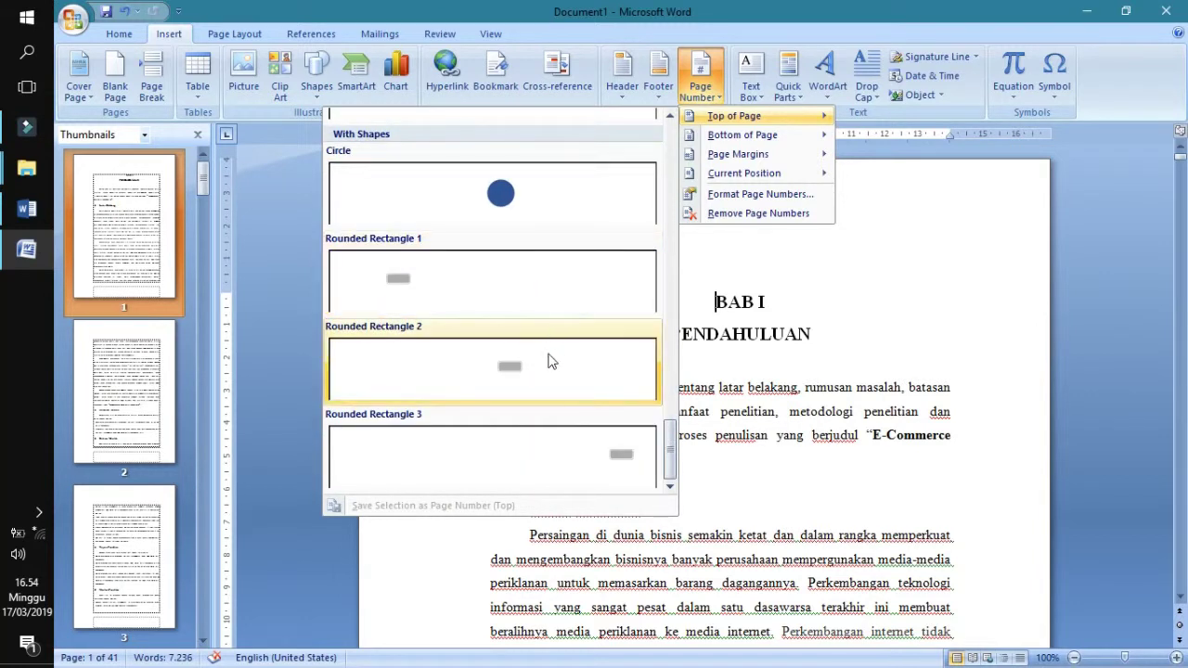
scroll(566, 315, "up", 10)
scroll(570, 278, "up", 10)
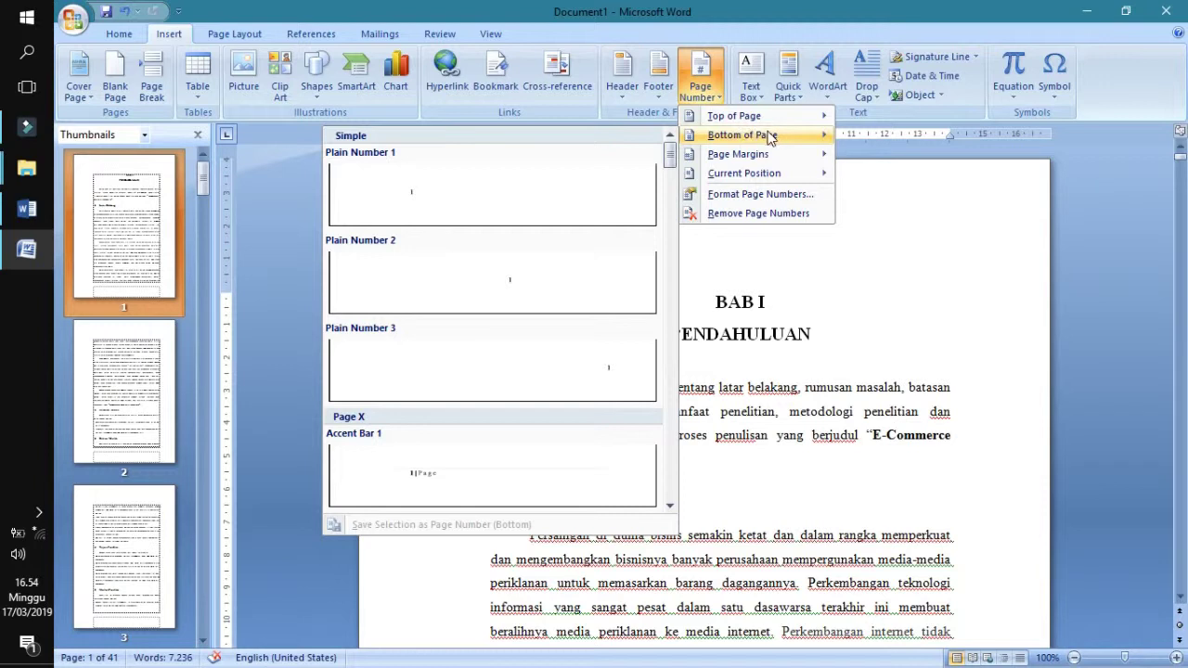
Scroll the Bottom of Page gallery past Plain Number, Bold Numbers and Brackets to Accent Bar
scroll(589, 385, "down", 3)
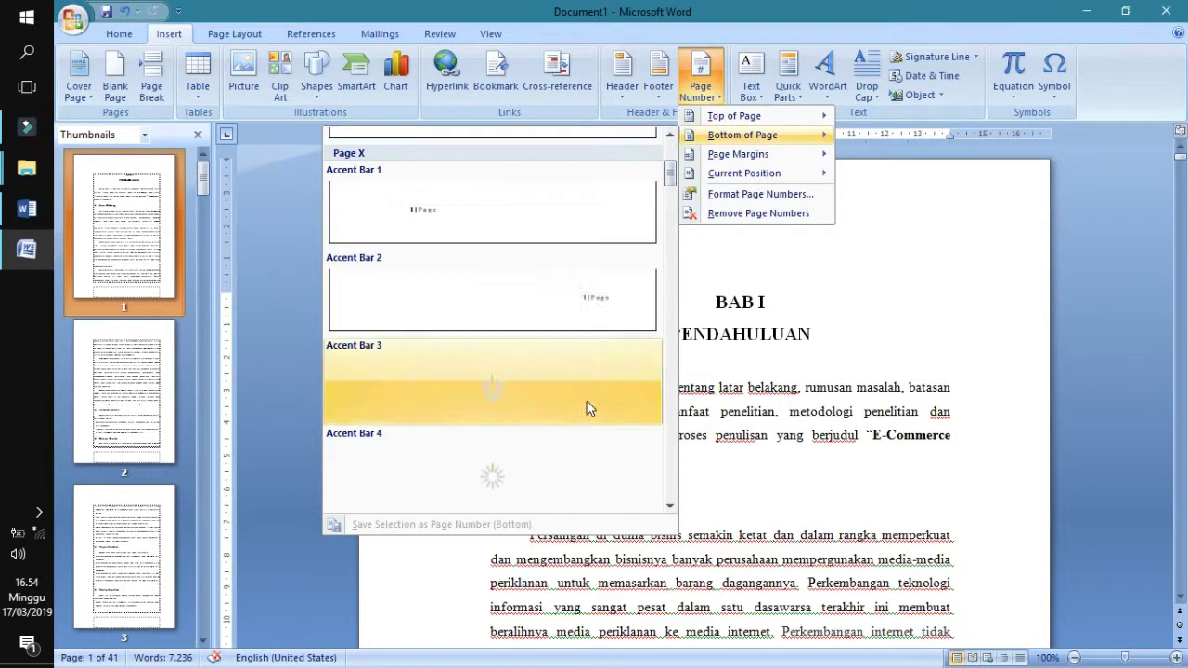
scroll(588, 406, "down", 3)
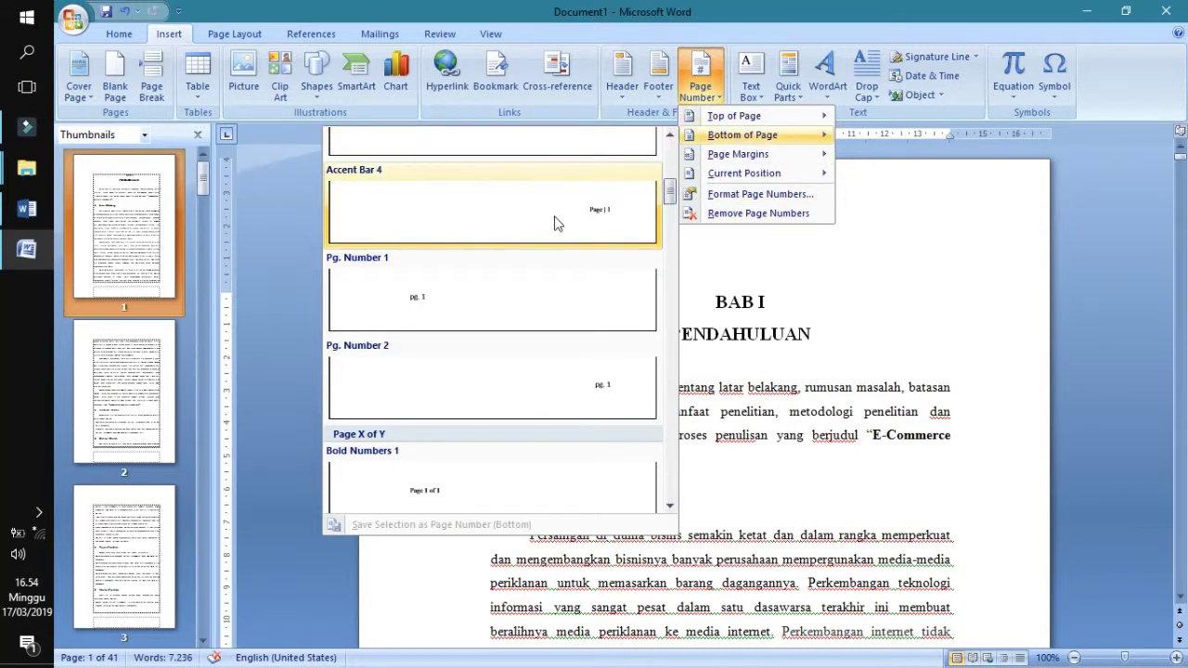
scroll(551, 219, "up", 3)
scroll(568, 305, "up", 3)
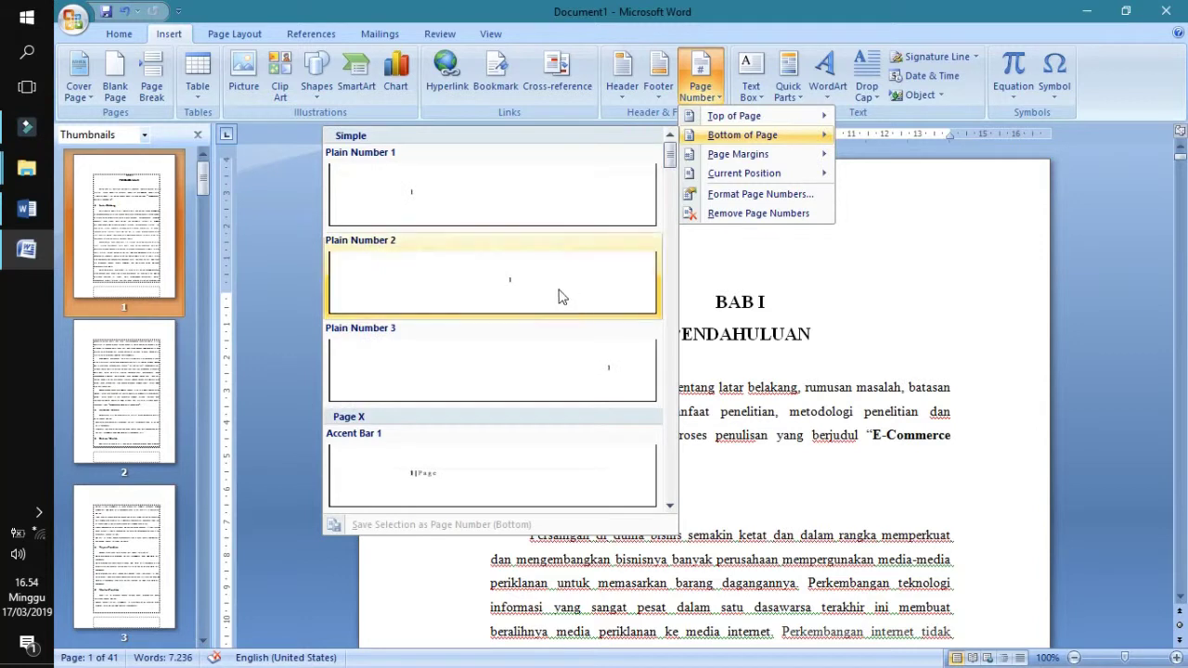
scroll(531, 356, "down", 3)
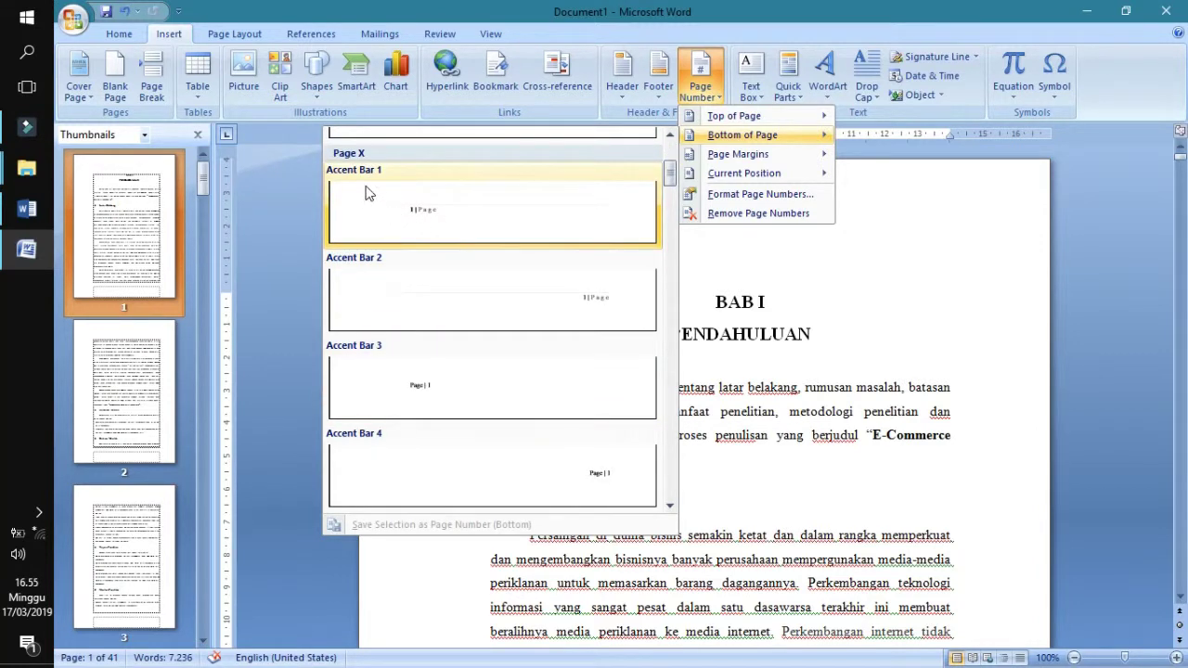
scroll(523, 310, "down", 3)
scroll(520, 313, "down", 3)
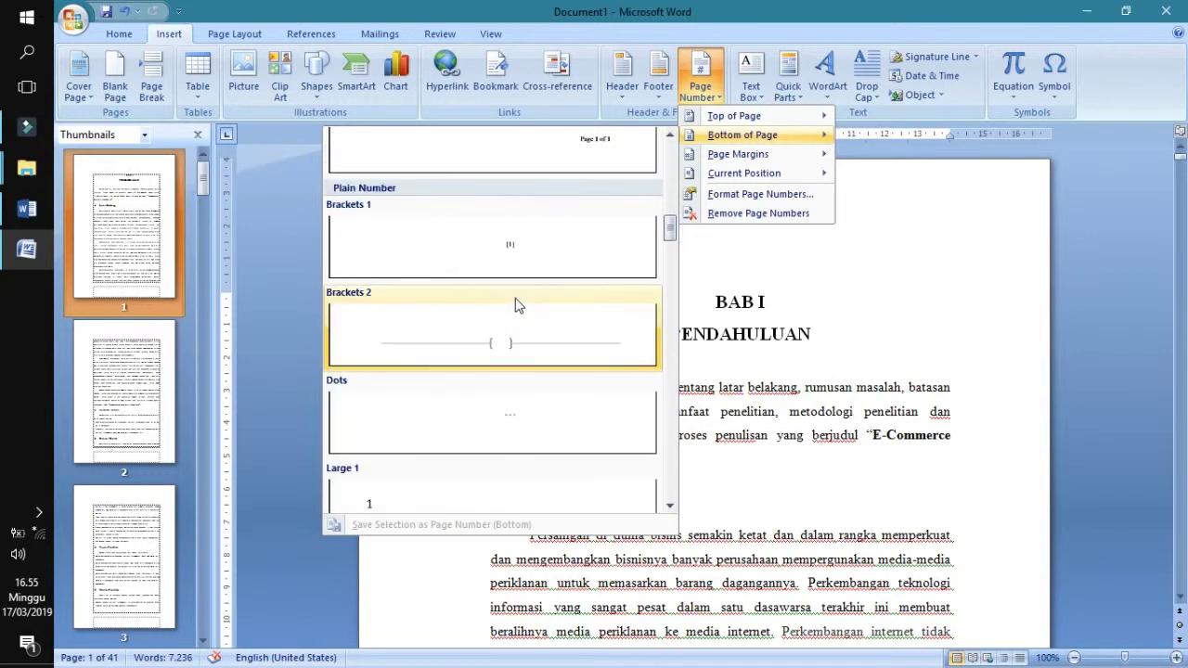
scroll(517, 306, "up", 3)
scroll(520, 320, "up", 3)
scroll(525, 335, "up", 5)
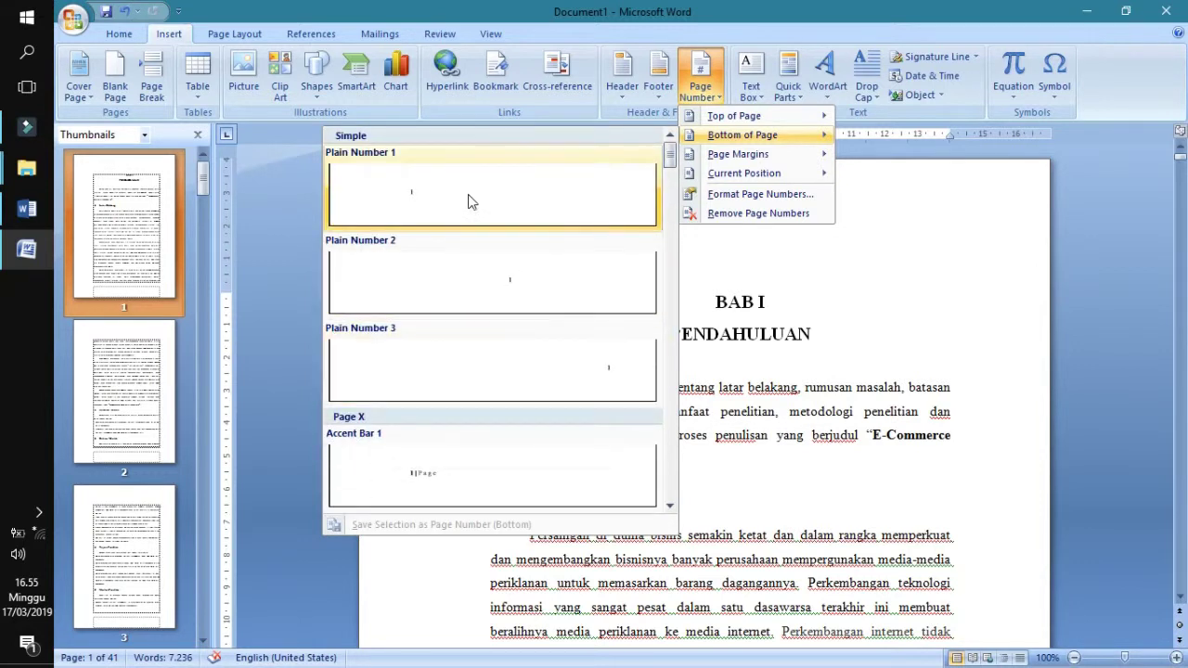
scroll(554, 324, "down", 6)
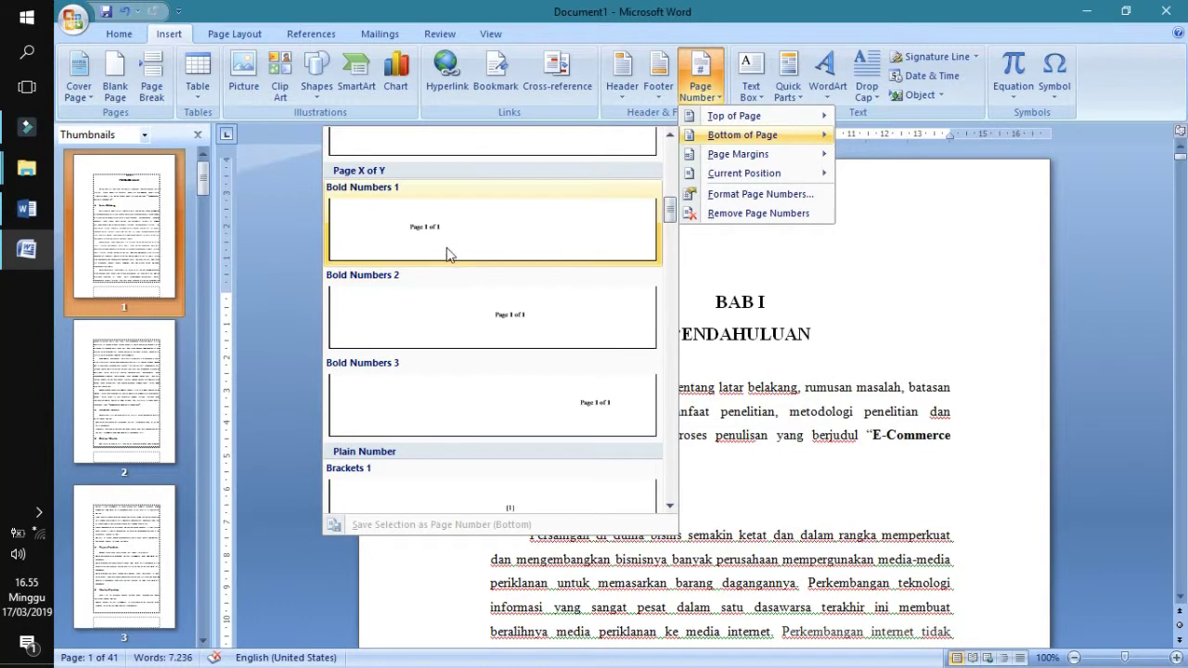
scroll(486, 265, "down", 3)
scroll(492, 288, "up", 10)
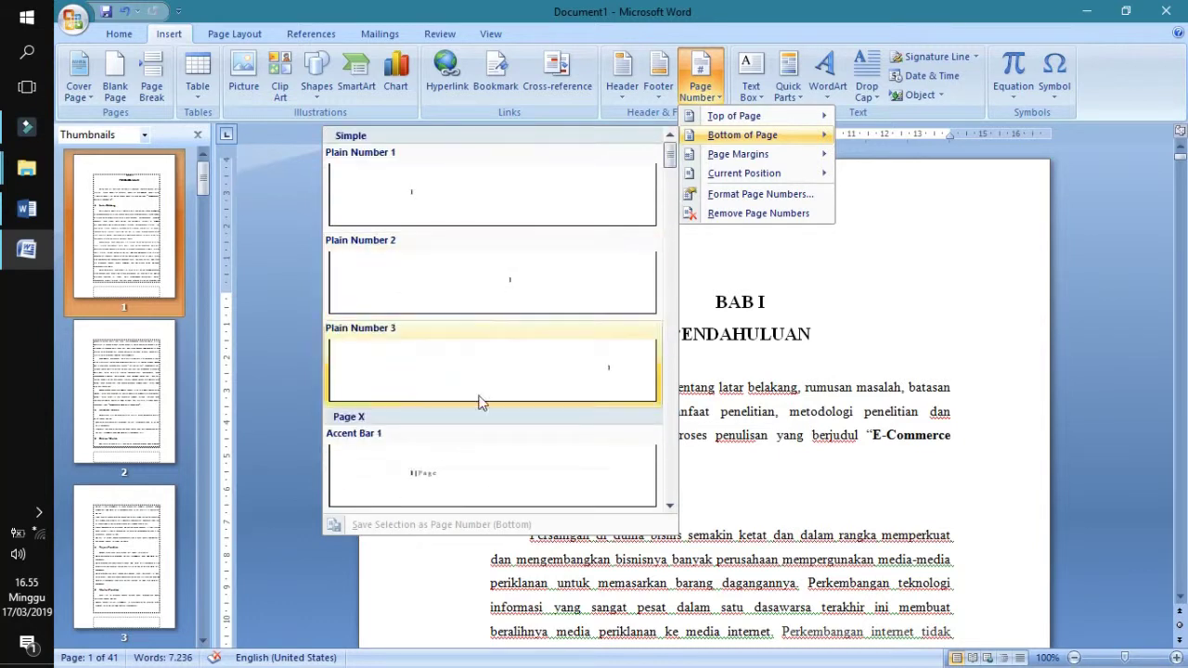
scroll(473, 390, "down", 3)
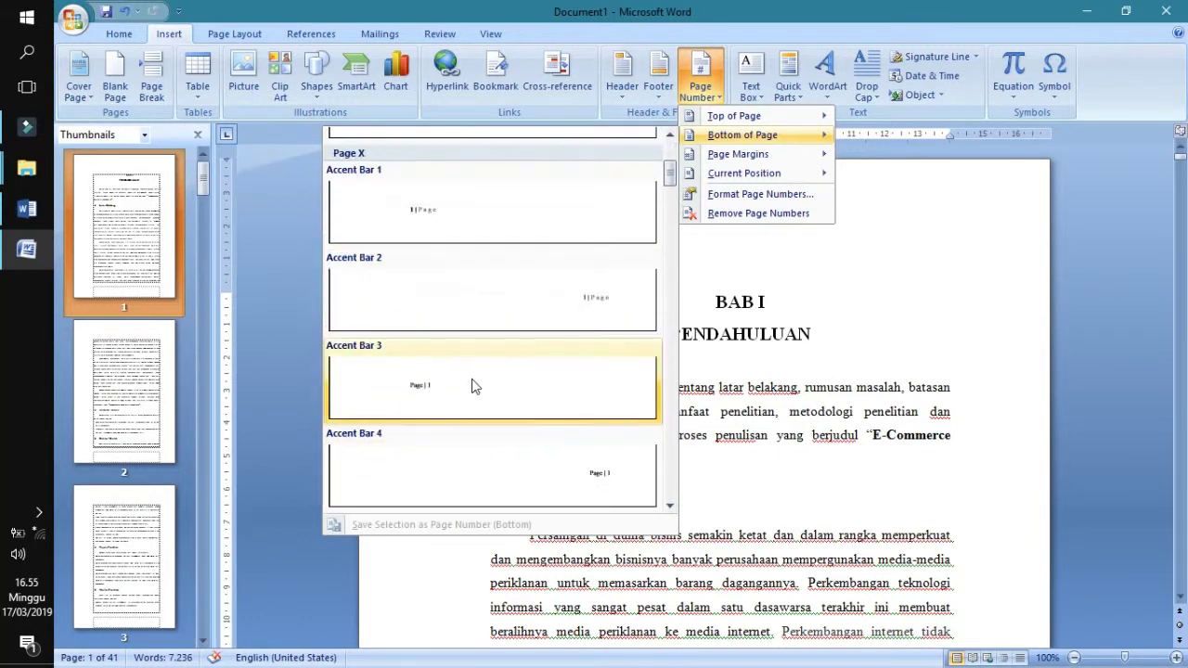
Insert the Accent Bar 1 footer number and check '1 | Page', '2 | Page' across pages
left_click(432, 216)
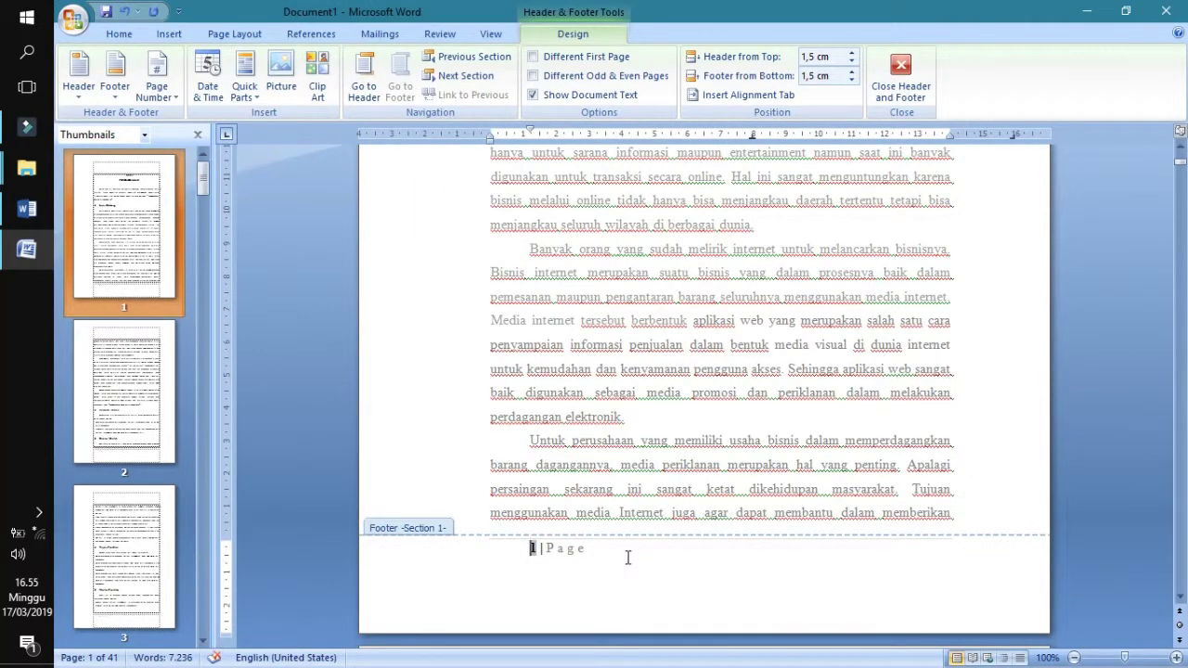
left_click(599, 551)
scroll(735, 484, "down", 3)
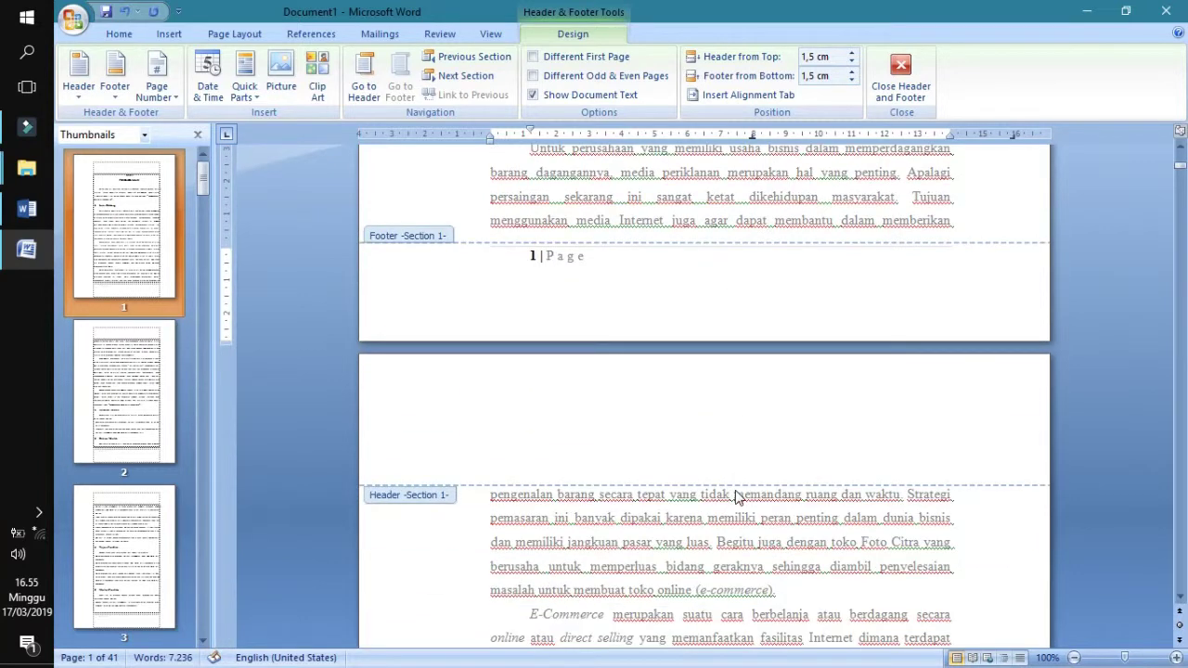
scroll(734, 484, "down", 1)
scroll(540, 279, "down", 3)
scroll(544, 403, "down", 4)
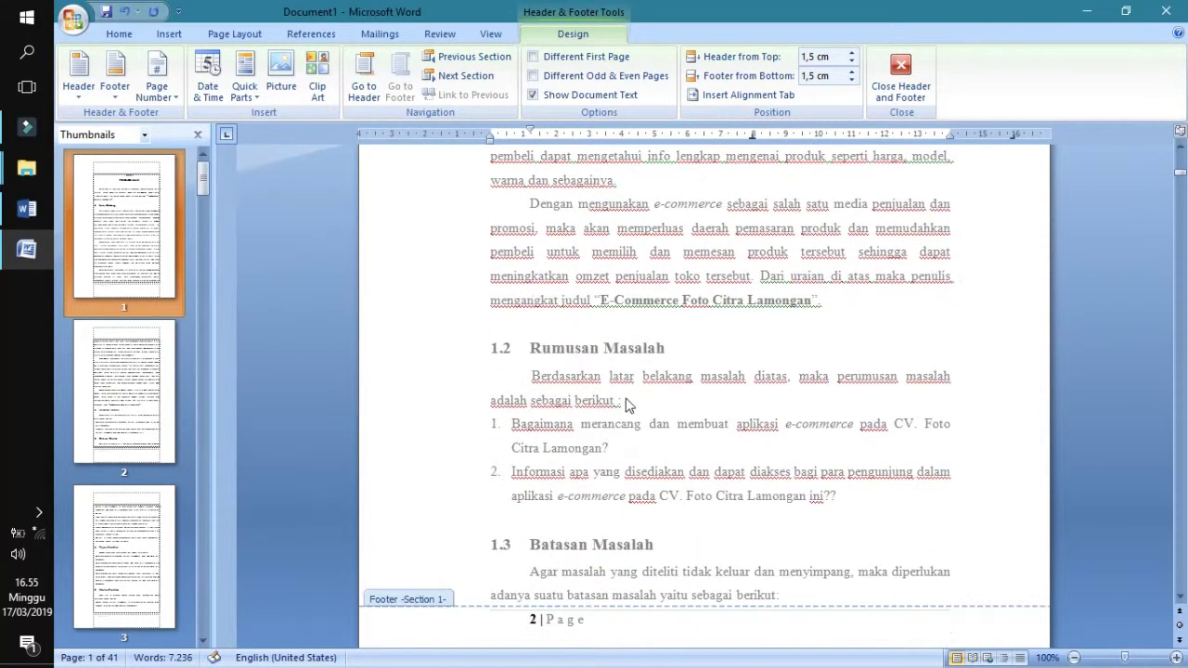
scroll(548, 427, "down", 2)
scroll(968, 372, "down", 4)
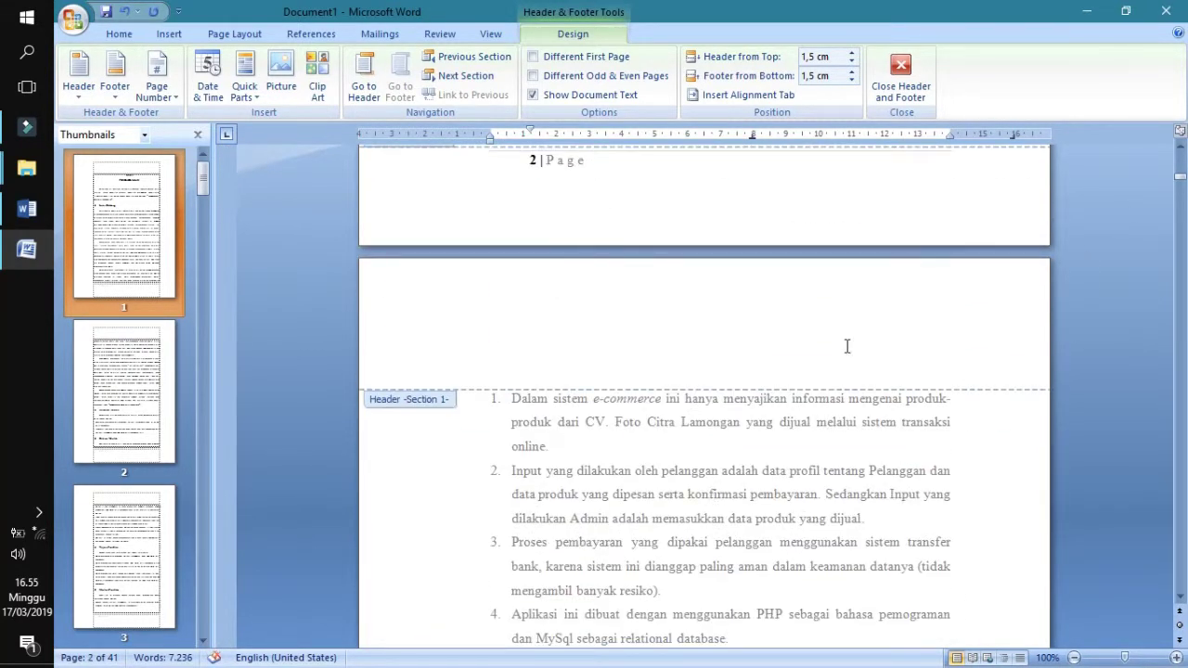
scroll(847, 347, "down", 6)
scroll(847, 346, "down", 3)
scroll(847, 347, "down", 1)
left_click(550, 440)
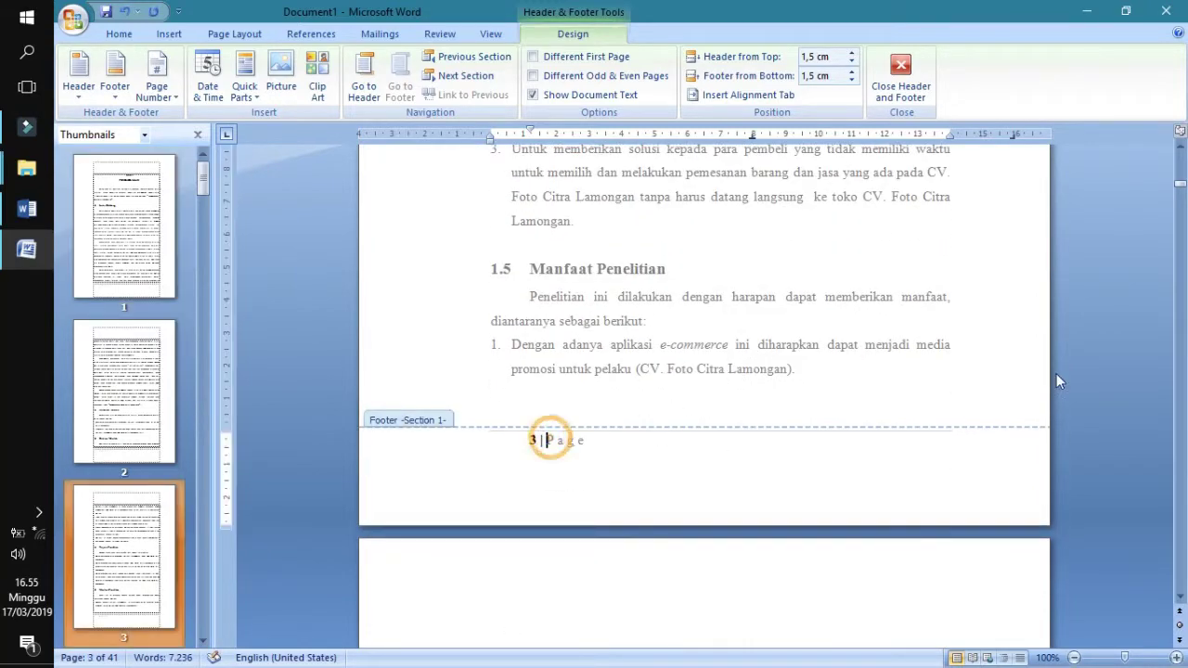
mouse_move(1181, 183)
left_mouse_down()
mouse_move(1181, 200)
mouse_move(1181, 156)
left_mouse_up()
Return to the body text and scroll to page 1's '1 | Page' footer
double_click(755, 345)
scroll(690, 423, "down", 4)
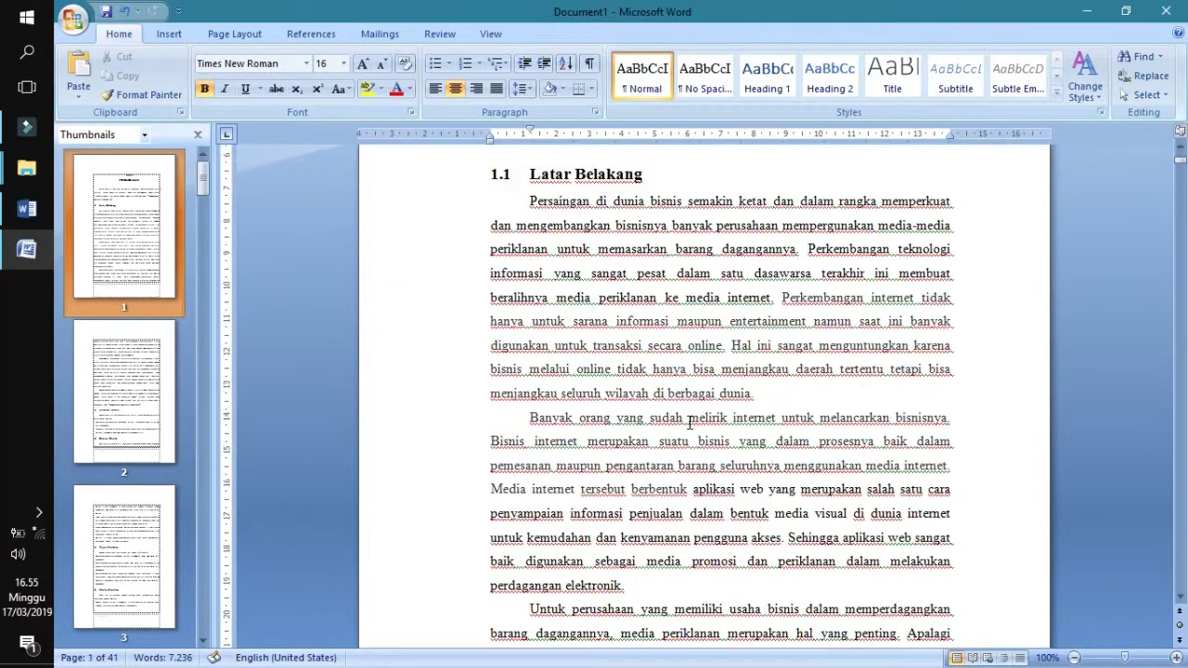
scroll(690, 424, "down", 5)
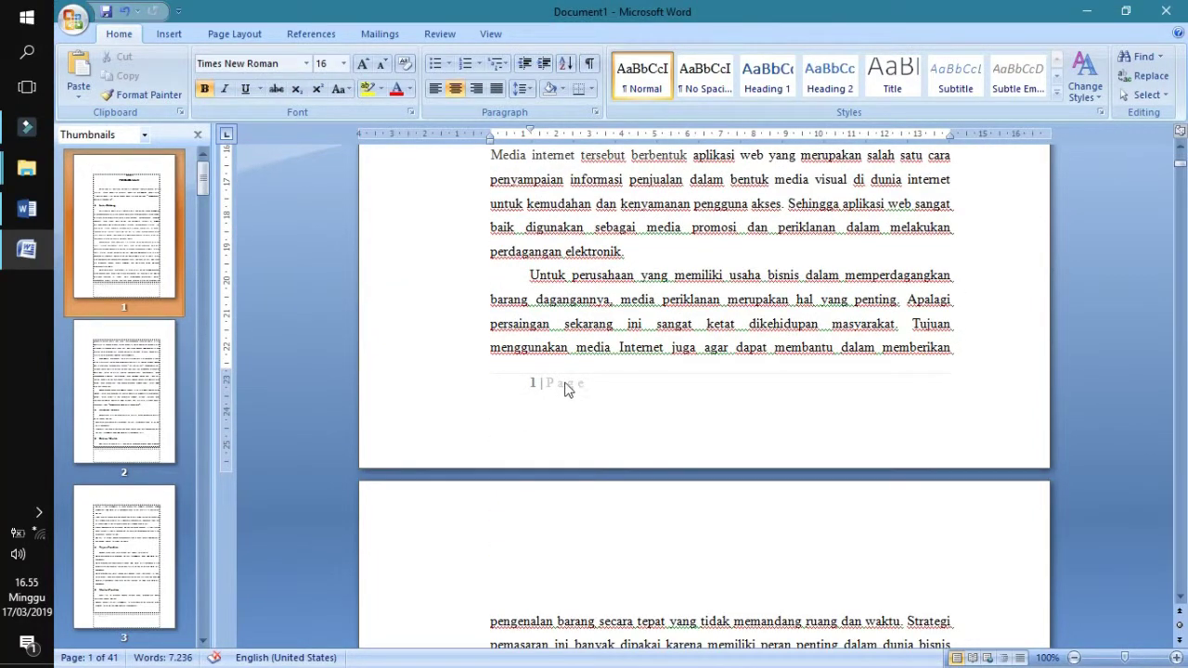
scroll(569, 388, "up", 3)
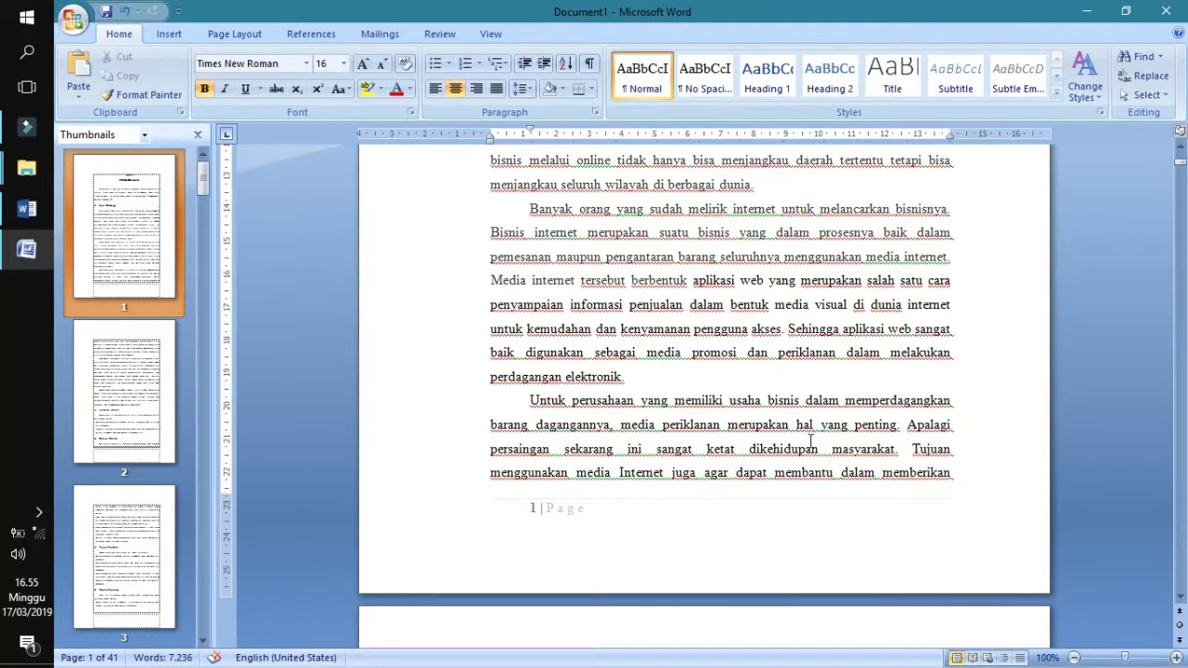
scroll(866, 449, "down", 1)
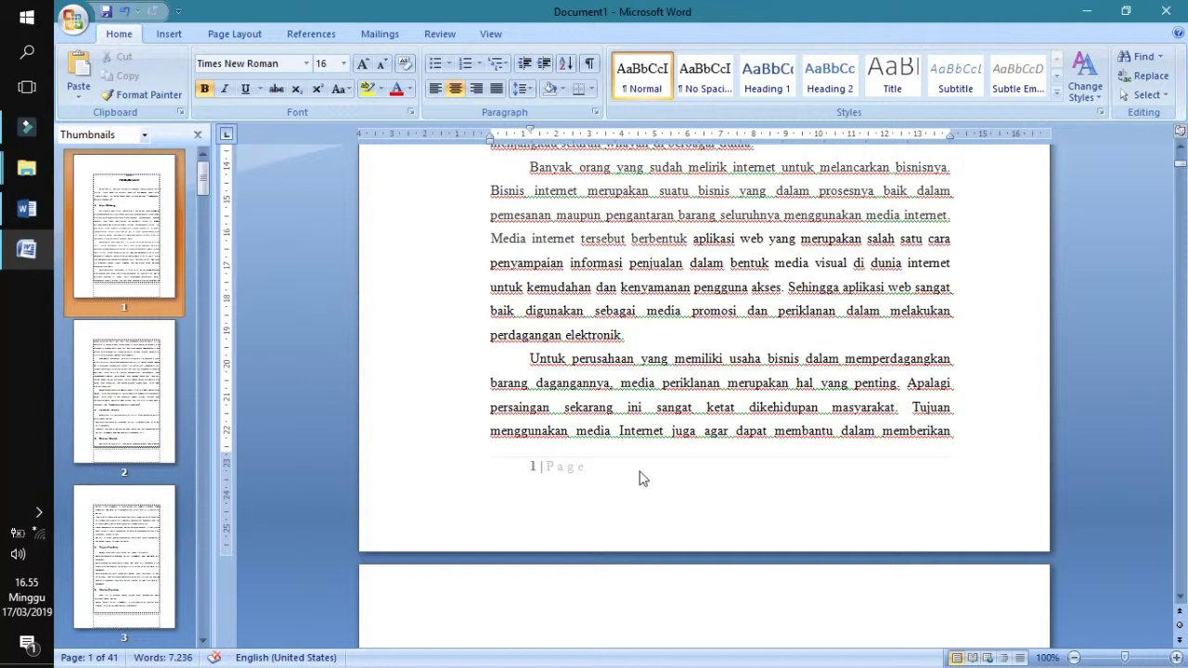
Reopen the page 1 '1 | Page' footer with the Header & Footer Design tab active
double_click(591, 482)
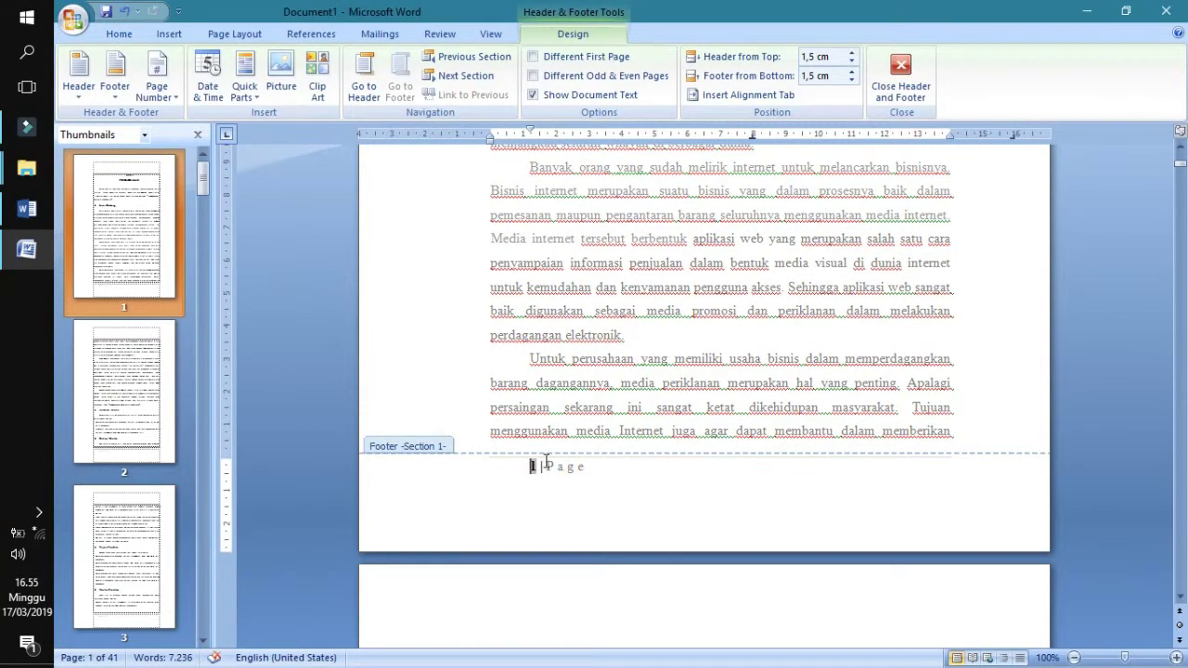
left_click(171, 34)
left_click(634, 492)
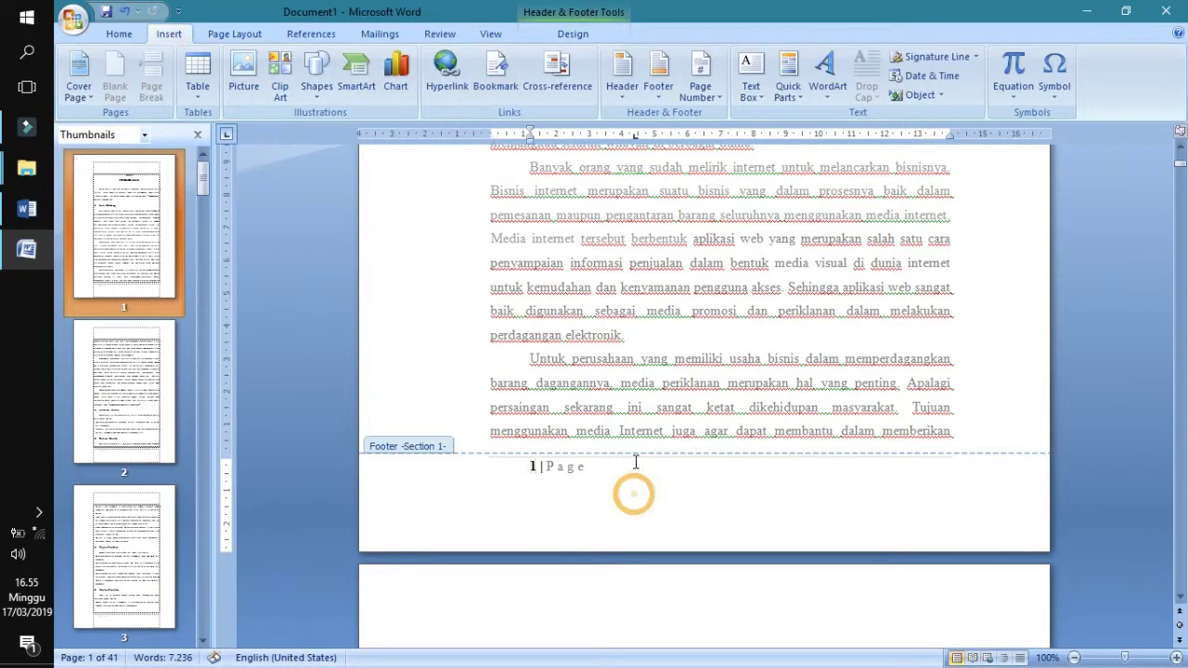
left_click(575, 35)
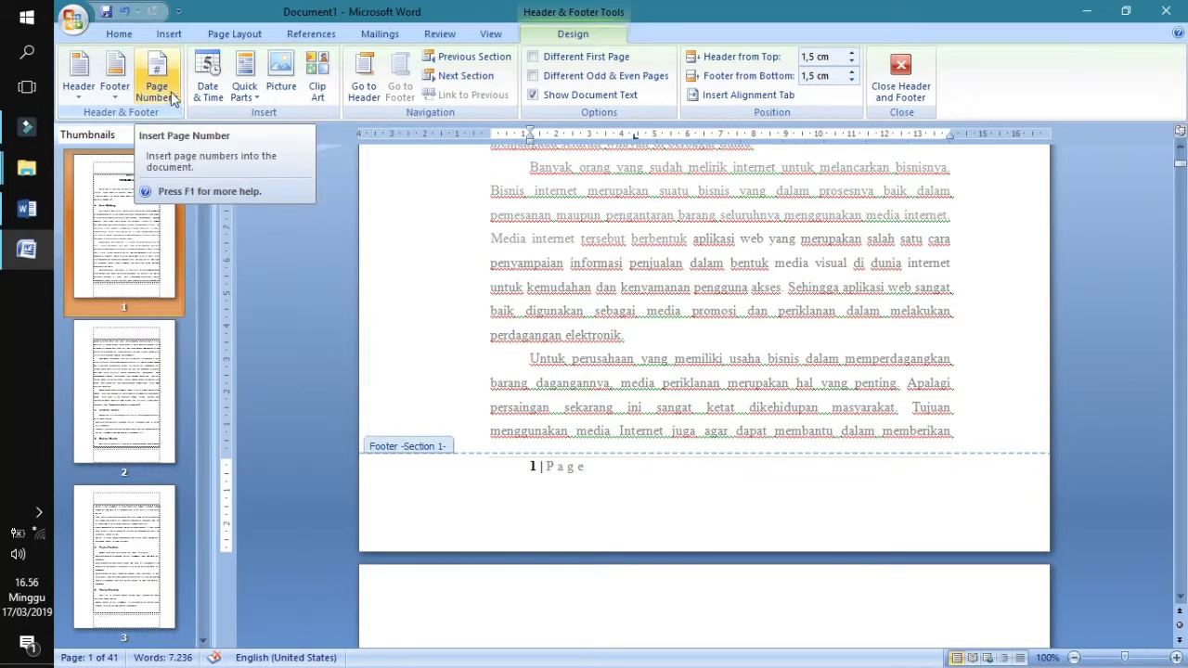
left_click(172, 98)
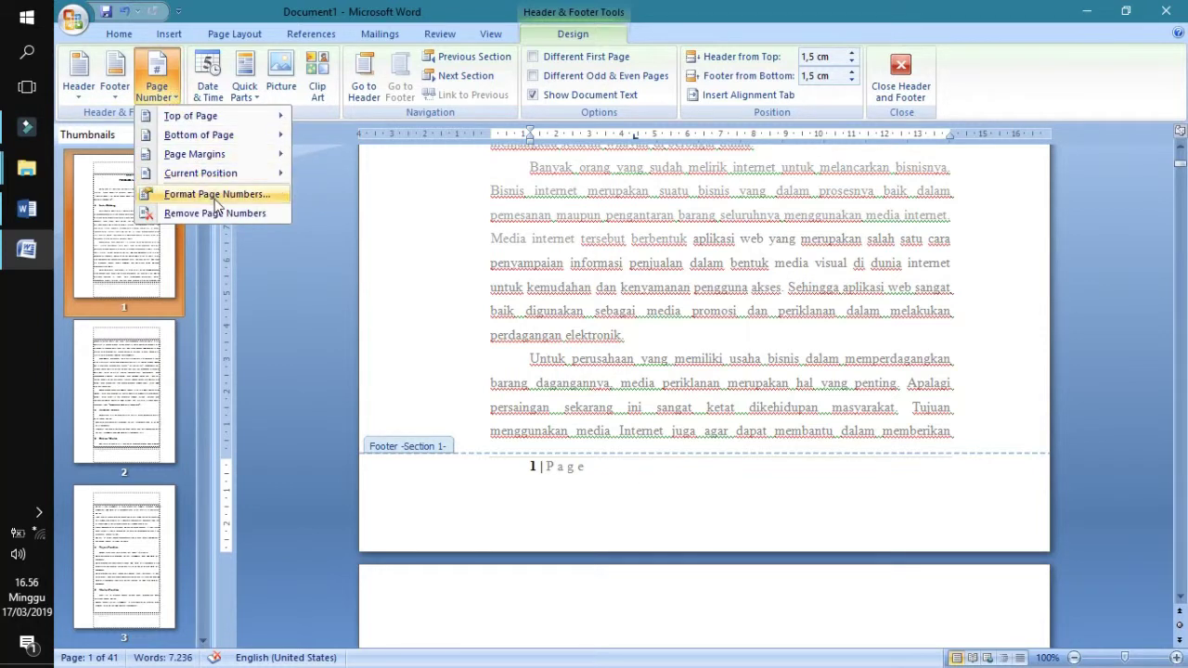
left_click(252, 195)
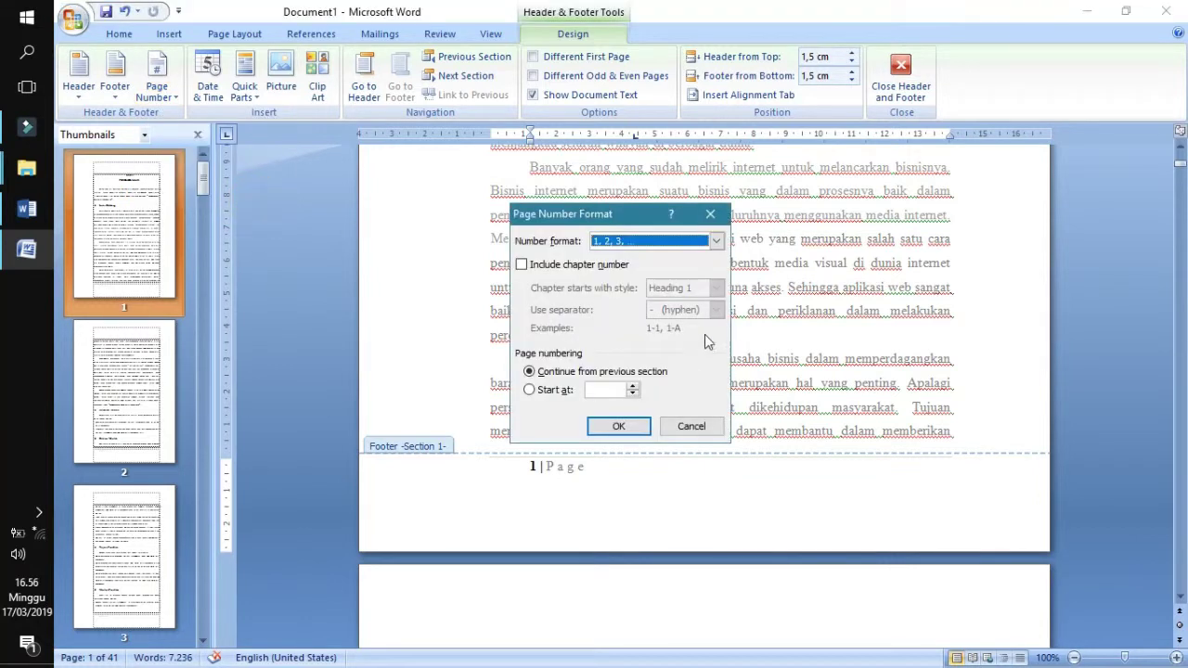
left_click_drag(604, 214, 817, 214)
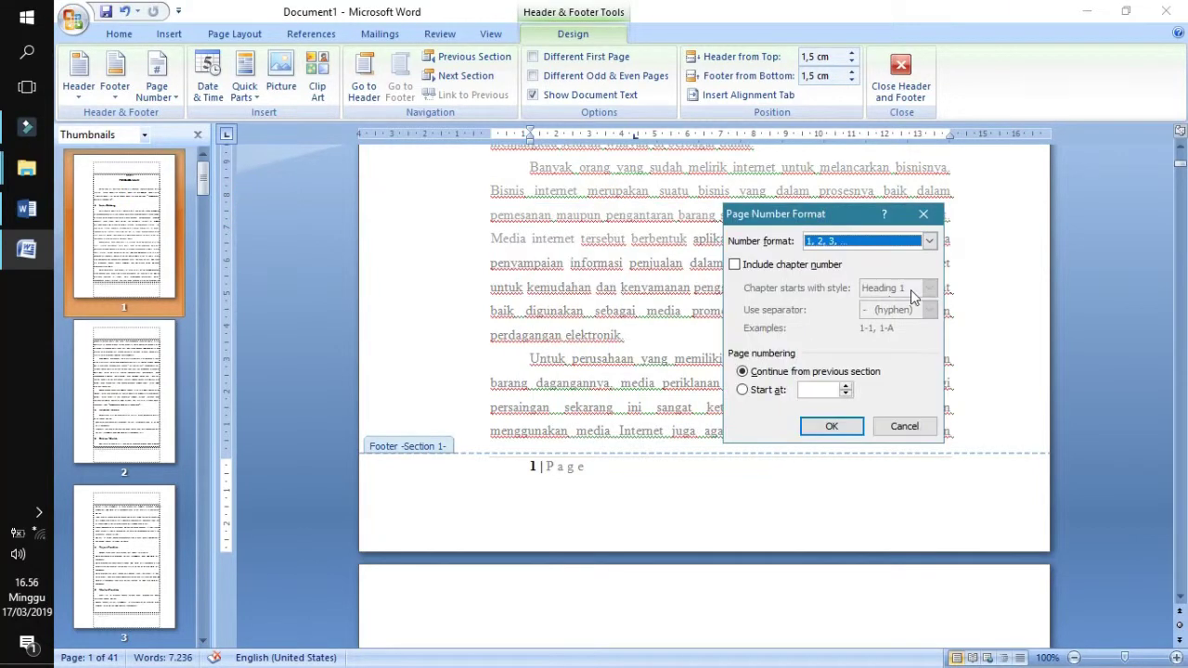
left_click(929, 241)
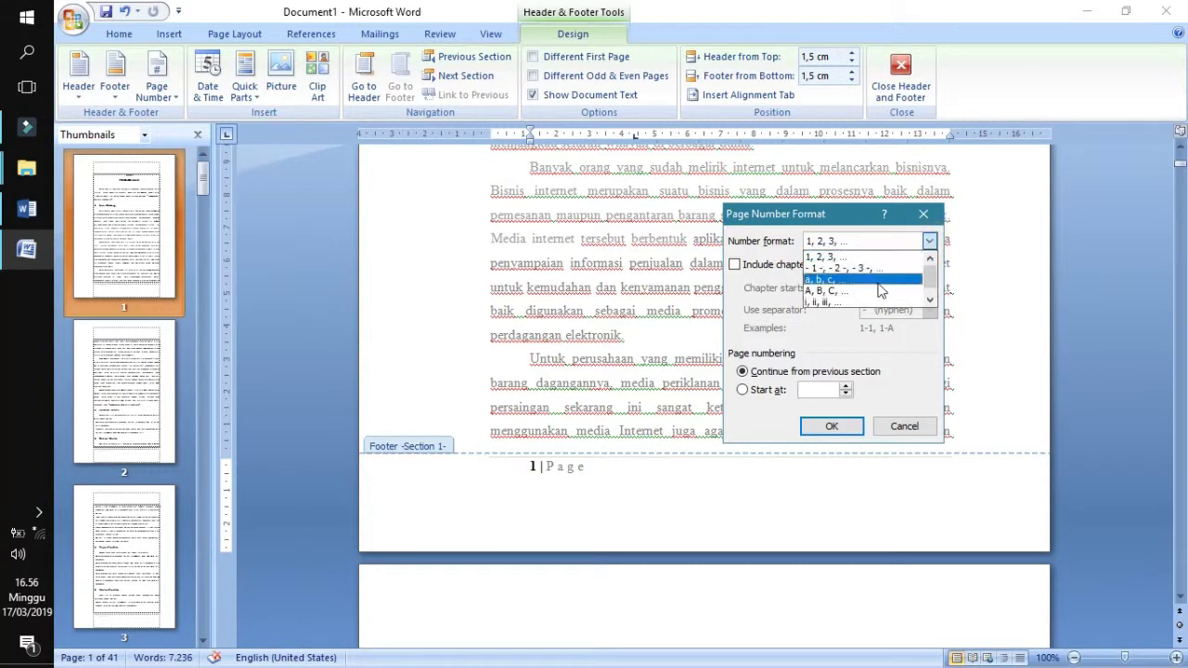
scroll(871, 286, "down", 1)
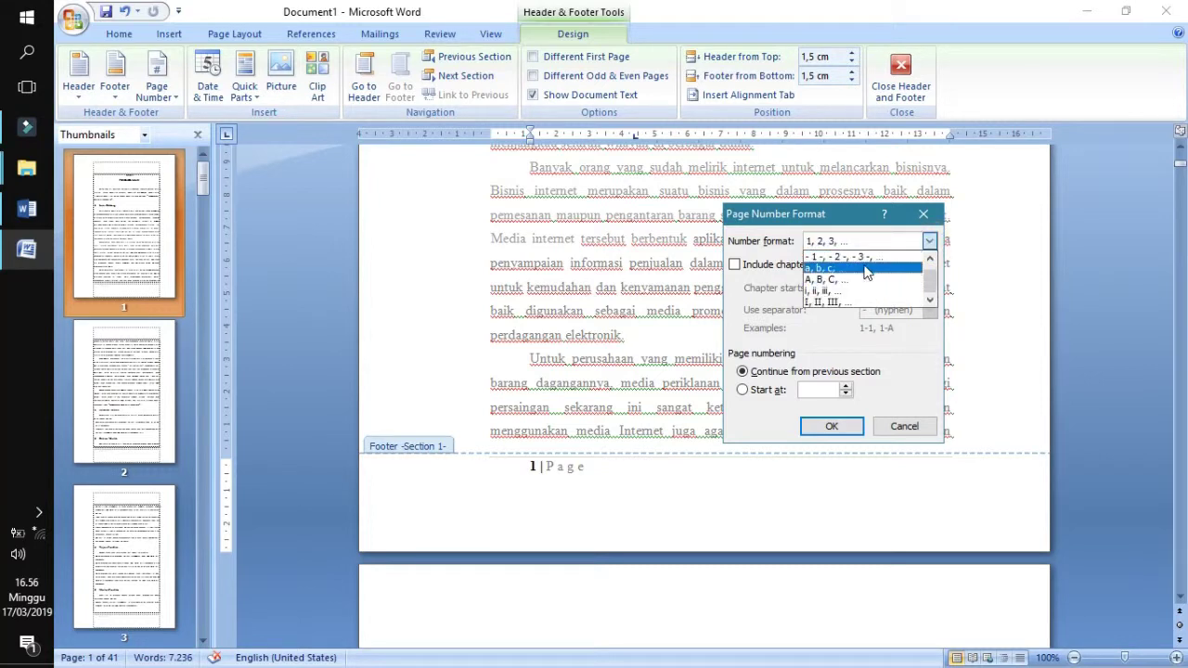
scroll(872, 292, "up", 1)
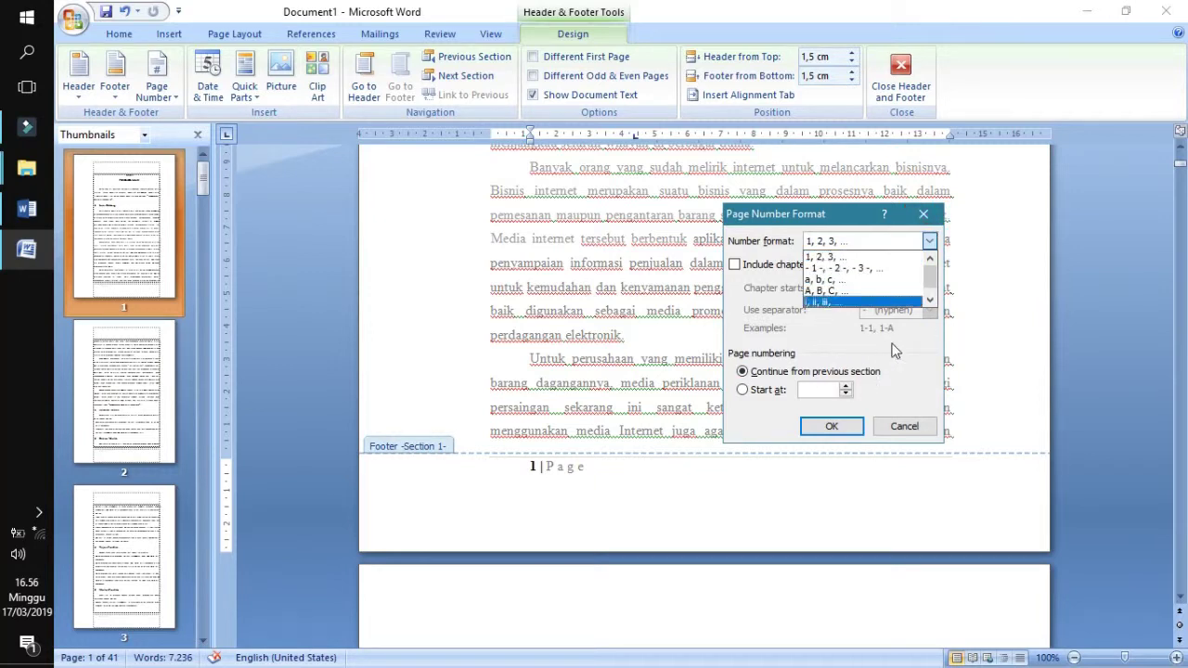
left_click(905, 254)
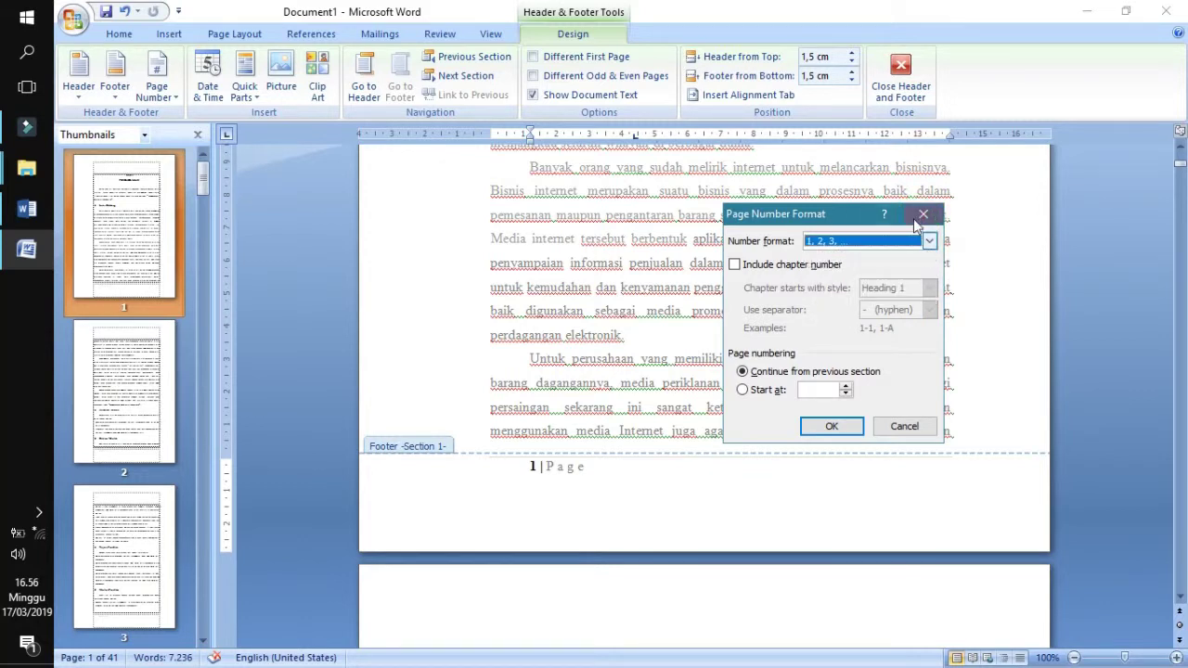
left_click(923, 215)
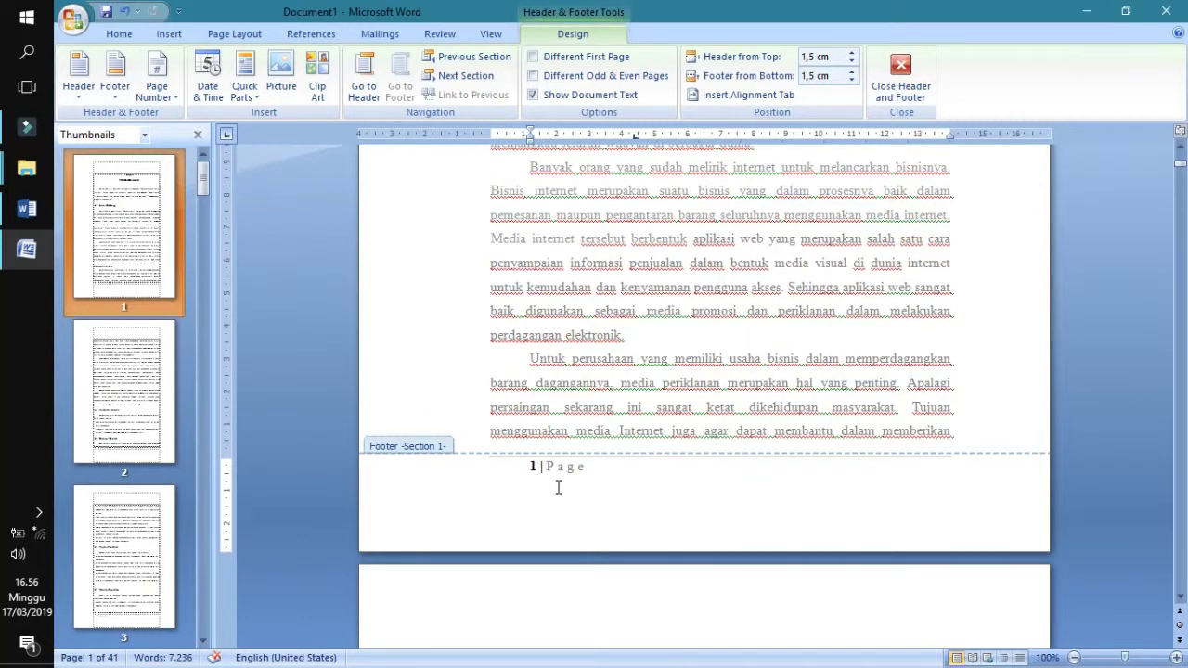
Replace the selected footer content with the Bold Numbers 'Page 1 of 41' design
key("ctrl+a")
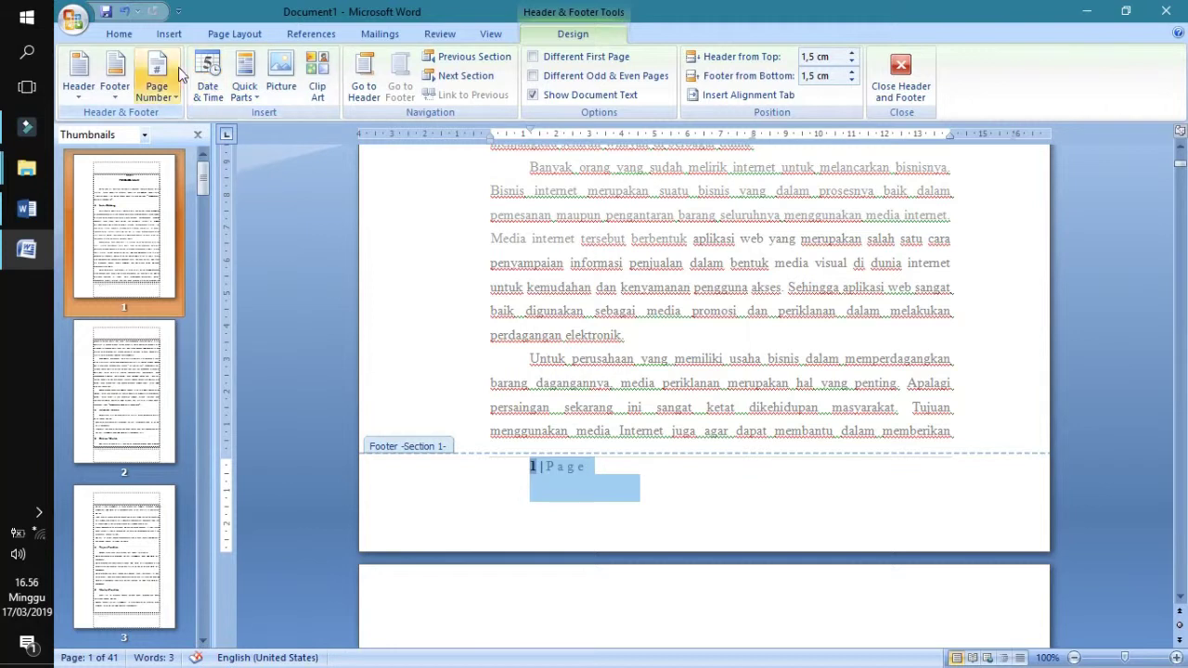
left_click(156, 73)
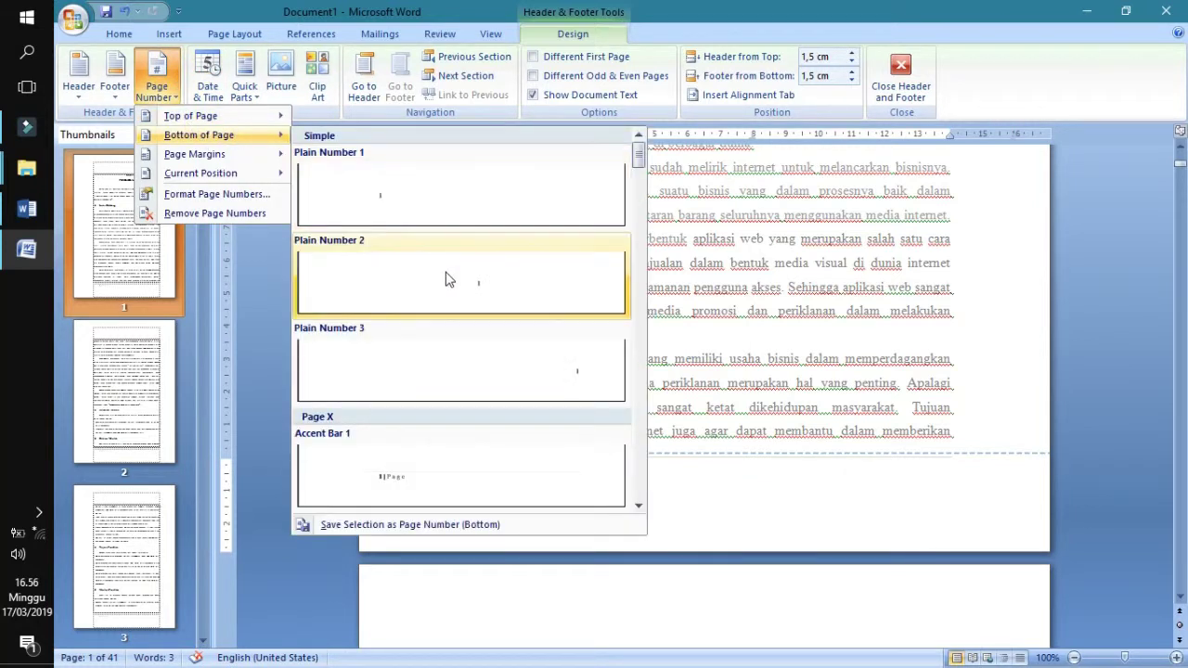
scroll(508, 381, "down", 5)
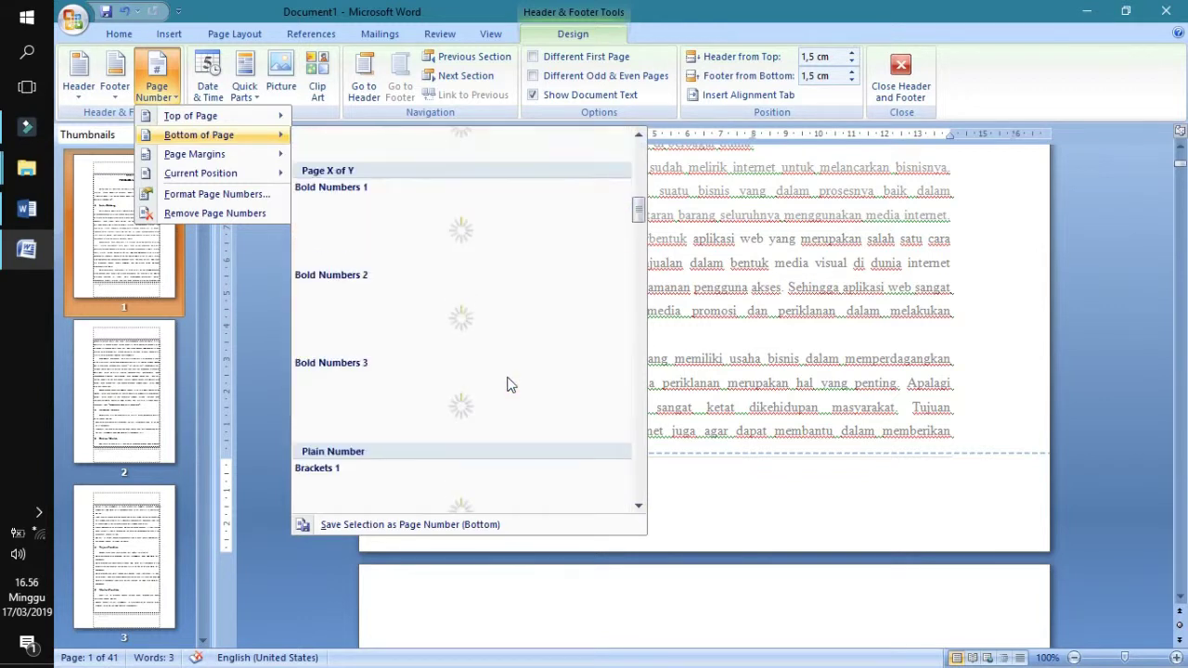
left_click(492, 345)
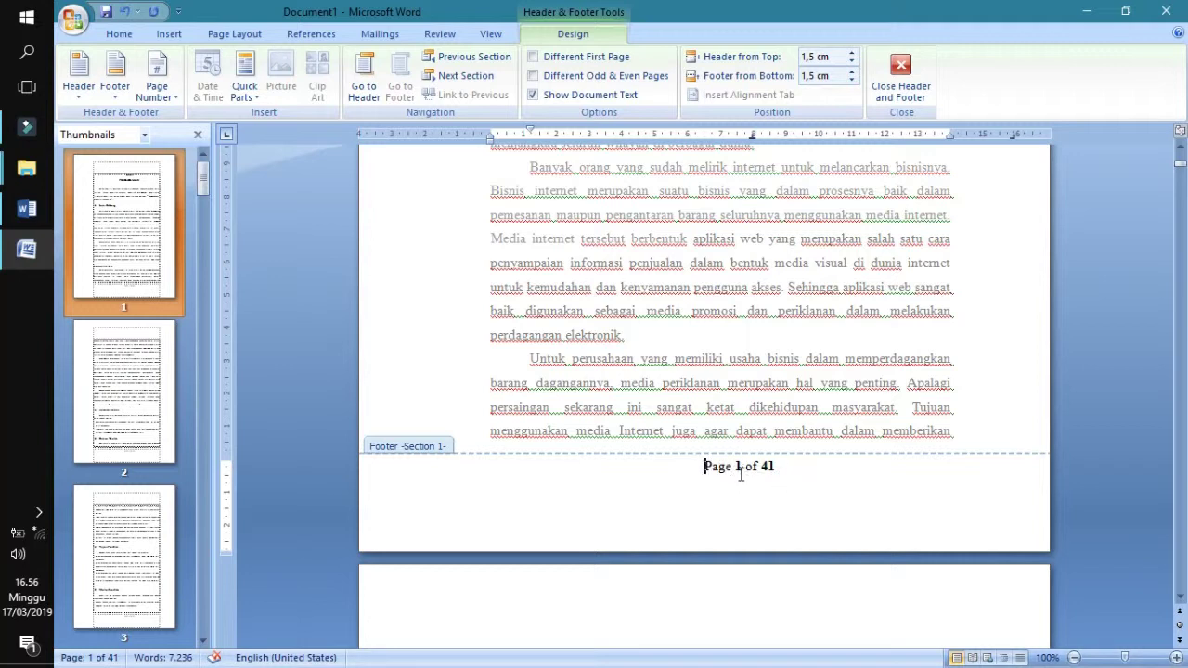
Switch to the centered Plain Number 2 footer, check the pages, and close Header and Footer
left_click(156, 89)
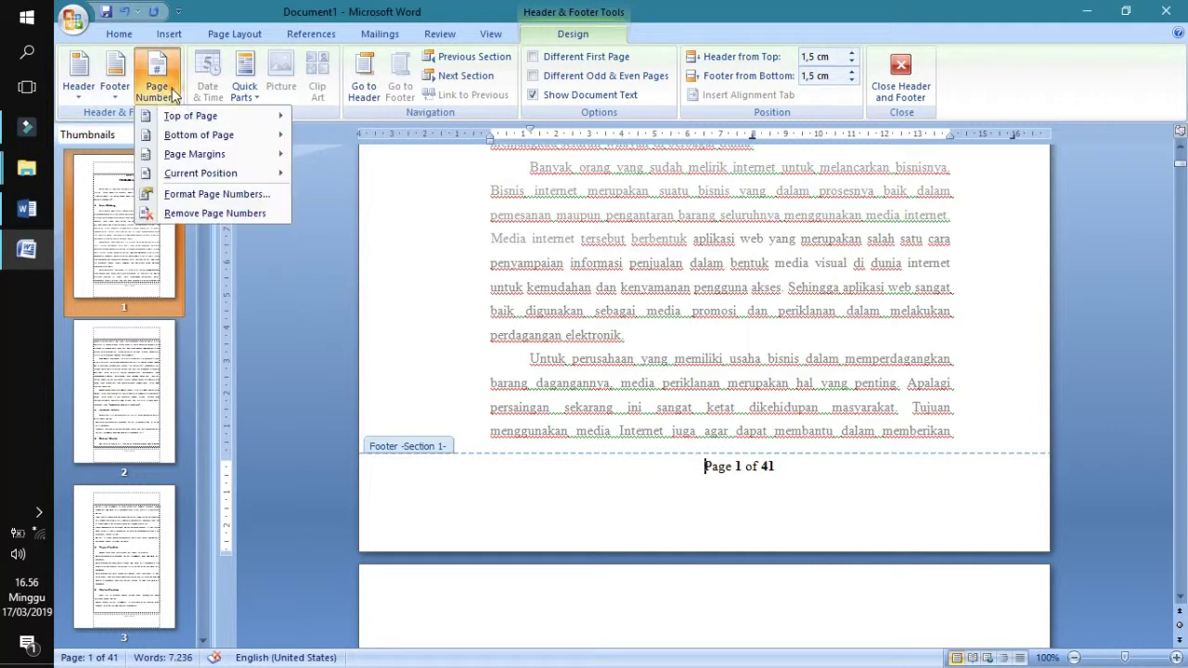
mouse_move(199, 134)
left_click(495, 290)
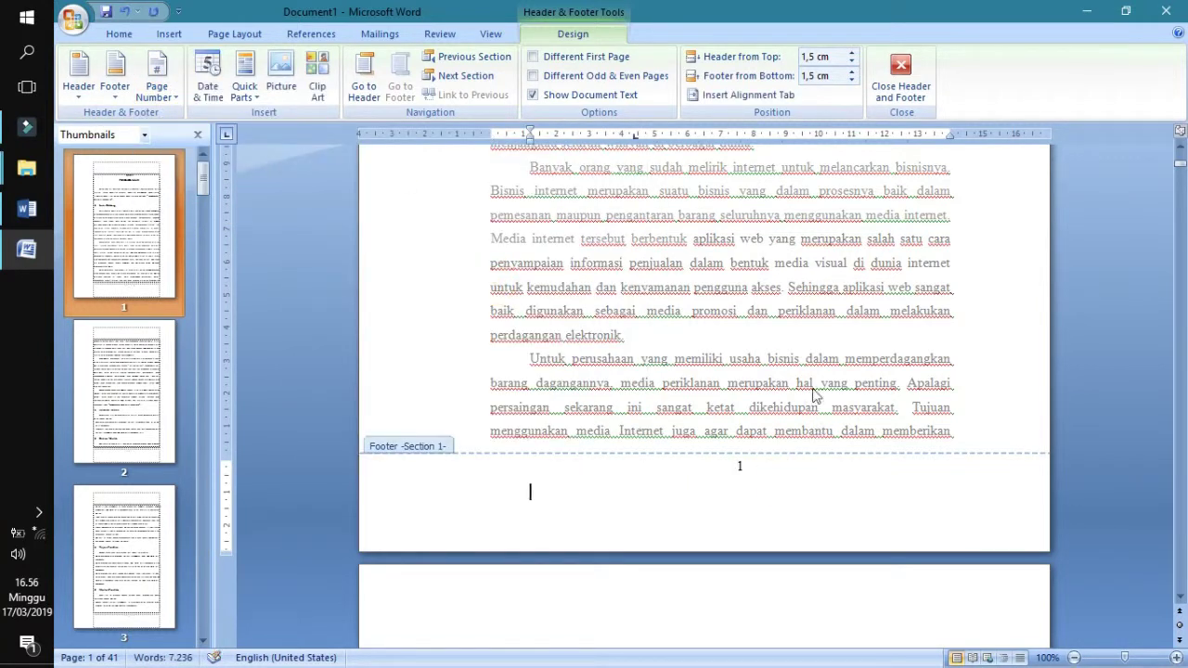
scroll(800, 369, "down", 4)
scroll(808, 387, "down", 6)
scroll(808, 387, "down", 4)
scroll(809, 409, "down", 5)
scroll(809, 415, "down", 4)
scroll(807, 413, "up", 3)
scroll(807, 412, "up", 4)
scroll(806, 408, "up", 5)
scroll(806, 409, "up", 6)
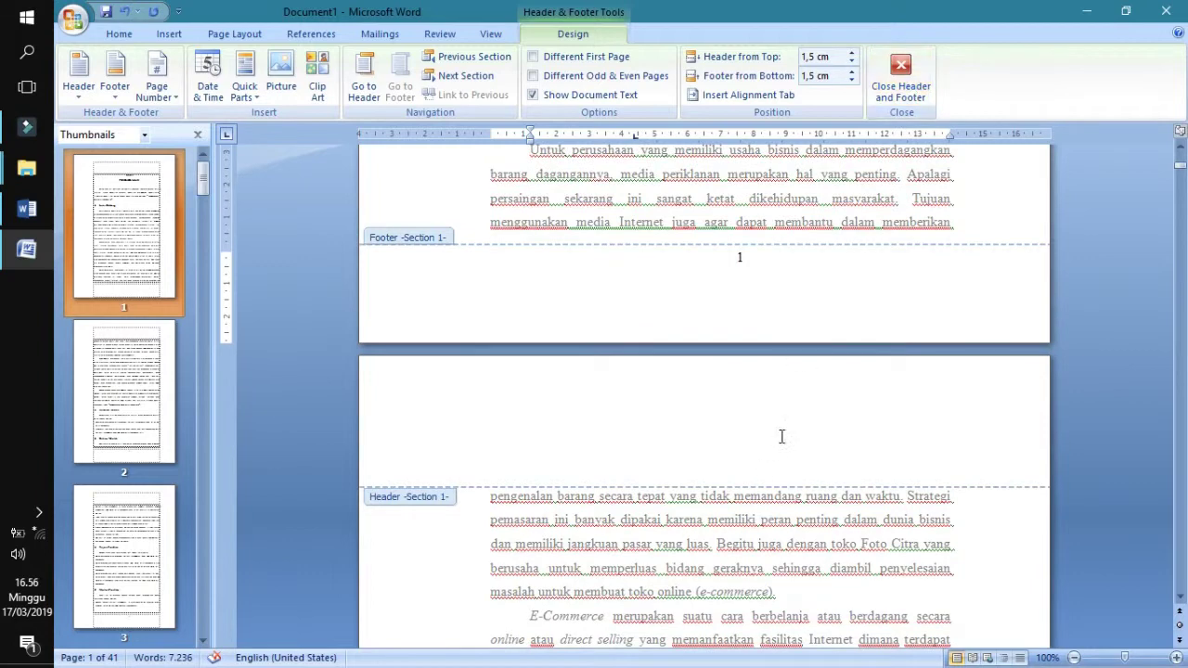
scroll(783, 437, "up", 4)
left_click(902, 74)
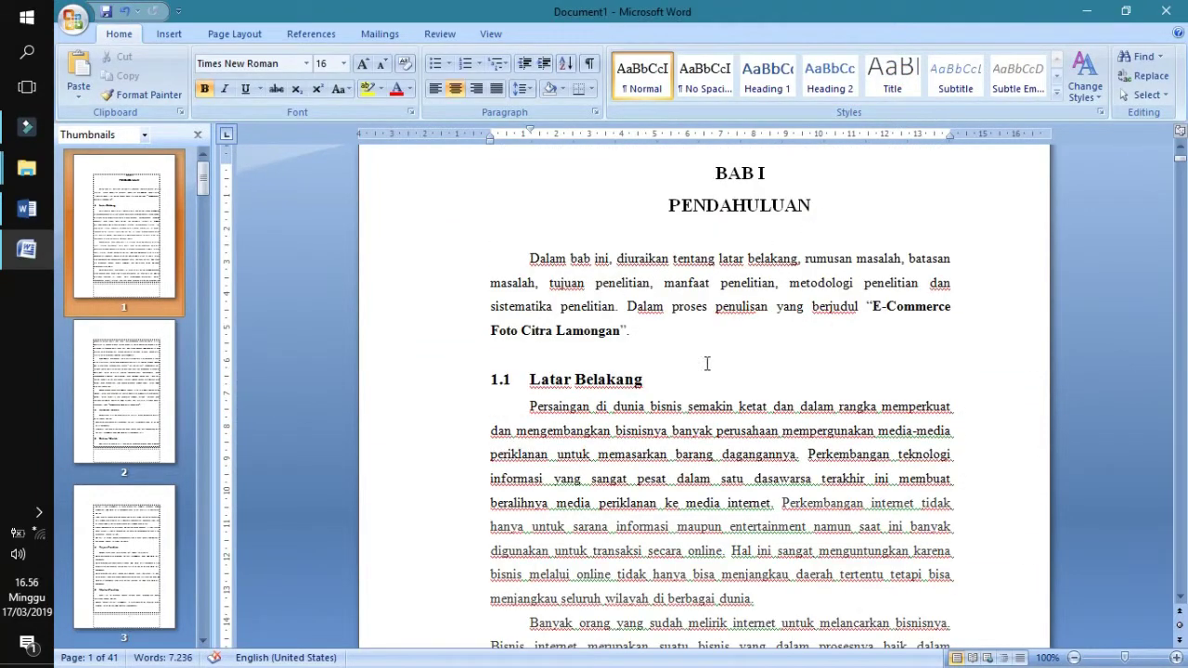
scroll(706, 398, "down", 4)
scroll(705, 397, "down", 5)
scroll(698, 393, "down", 2)
scroll(758, 313, "up", 2)
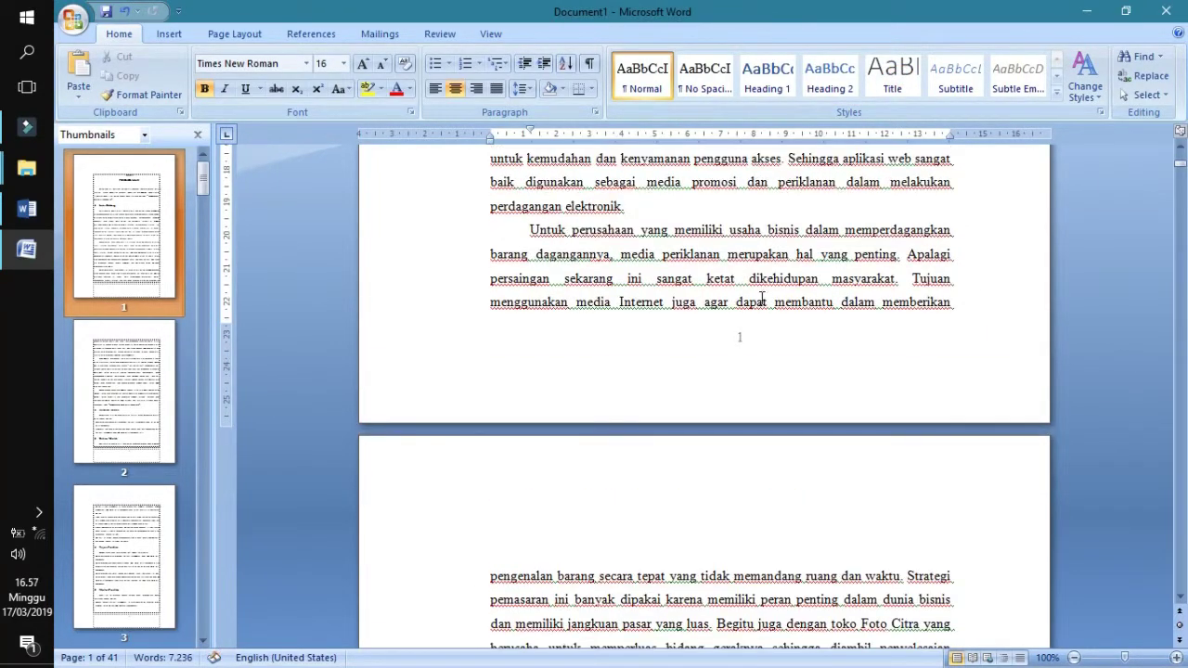
scroll(742, 337, "up", 2)
left_click(72, 18)
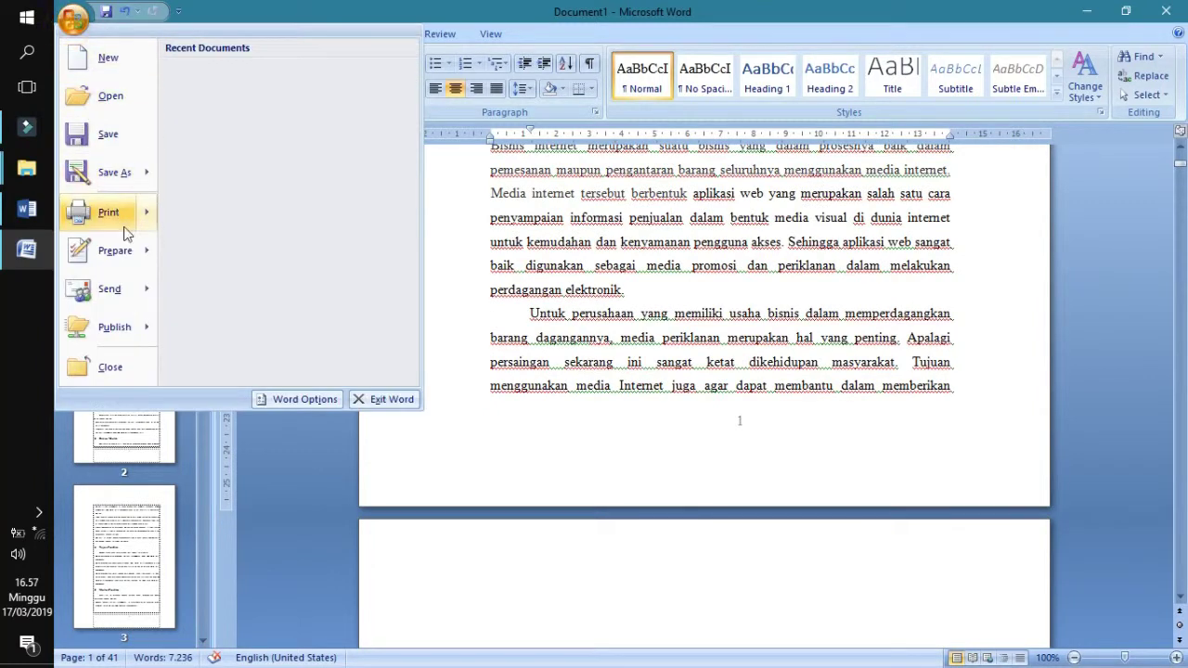
mouse_move(109, 213)
left_click(243, 166)
scroll(747, 390, "down", 3)
scroll(750, 387, "up", 3)
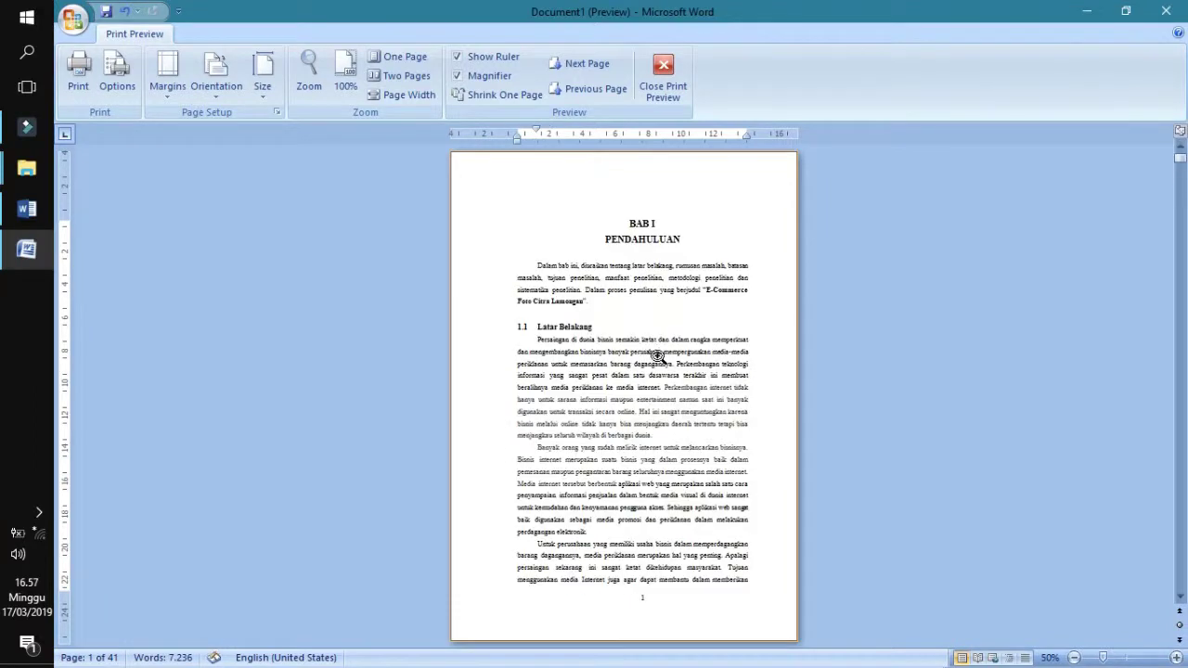
left_click(659, 306)
scroll(656, 311, "down", 3)
scroll(678, 362, "down", 3)
scroll(703, 403, "down", 3)
scroll(710, 399, "up", 3)
scroll(692, 380, "up", 5)
scroll(684, 372, "up", 1)
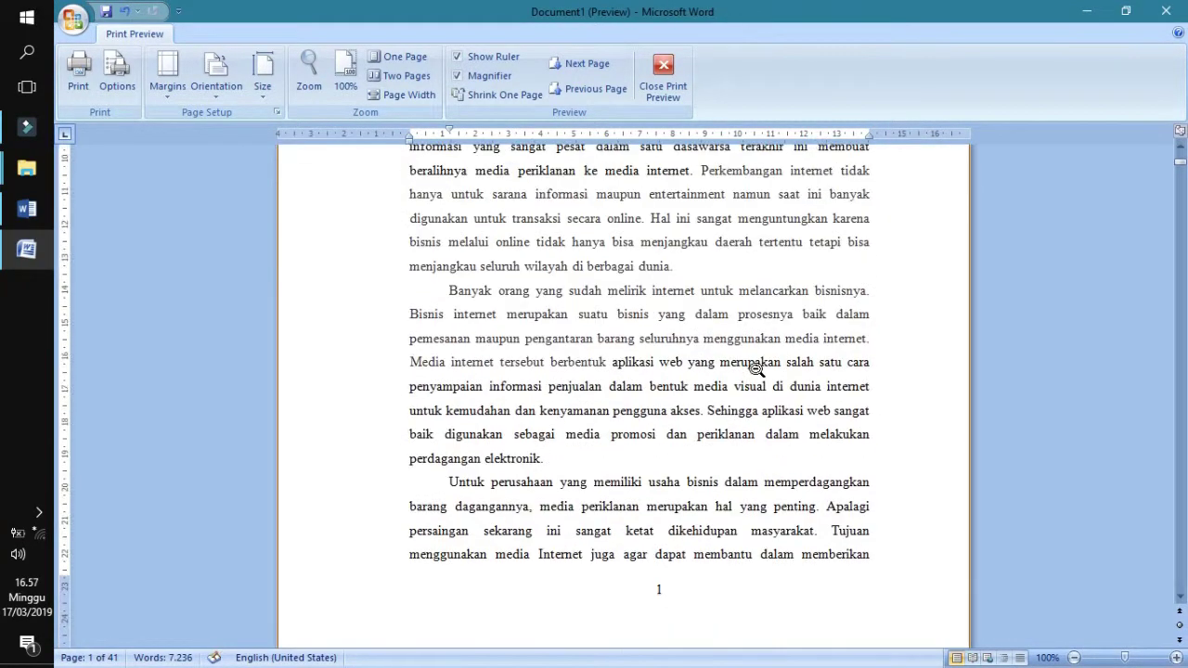
mouse_move(1181, 161)
left_mouse_down()
mouse_move(1185, 177)
mouse_move(1183, 148)
left_mouse_up()
scroll(808, 316, "down", 2)
scroll(791, 325, "down", 2)
scroll(788, 337, "down", 3)
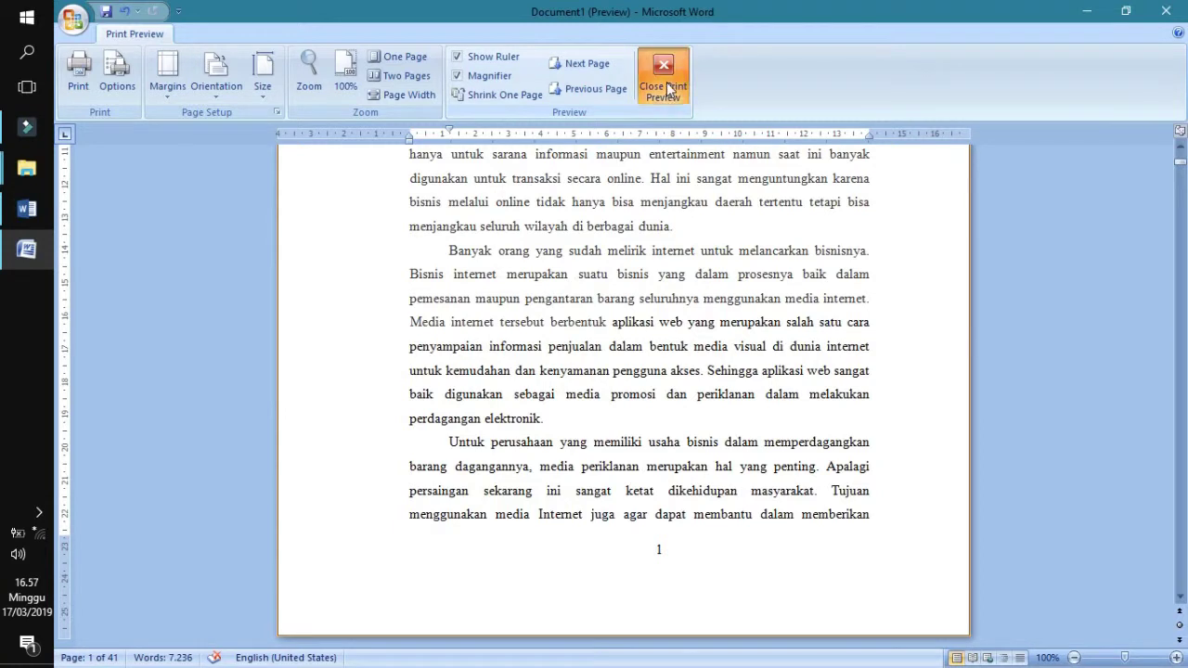
left_click(663, 75)
Open the page 1 footer for editing and look at the Page Number menu
scroll(729, 374, "down", 4)
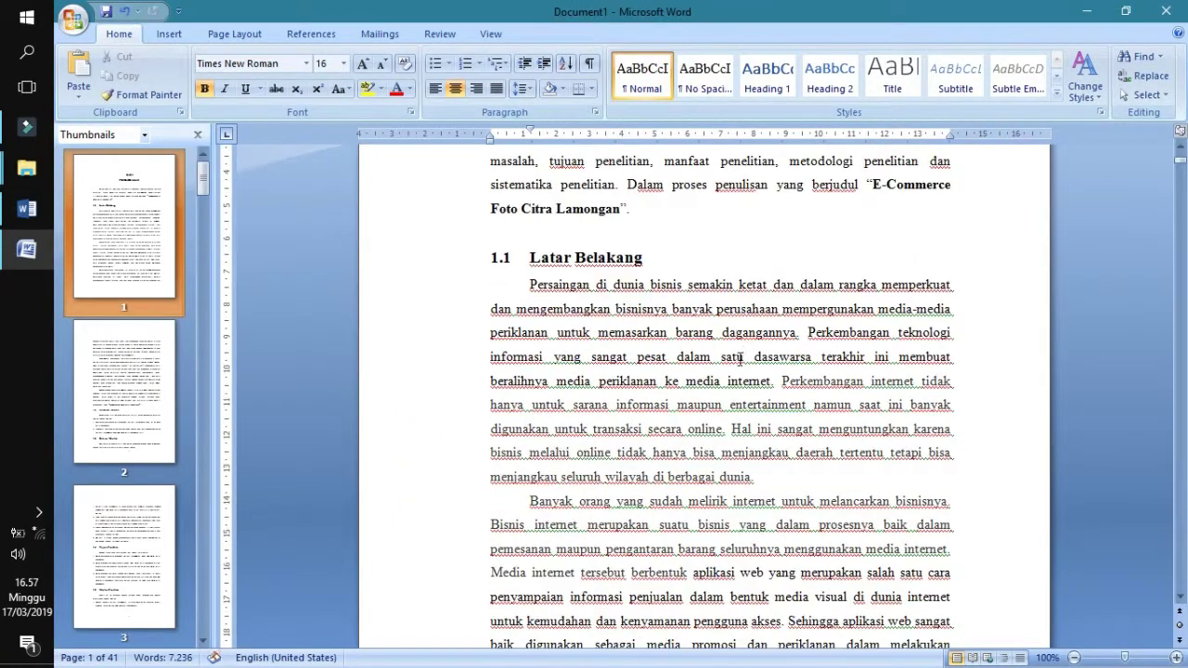
scroll(742, 358, "down", 5)
scroll(762, 339, "down", 4)
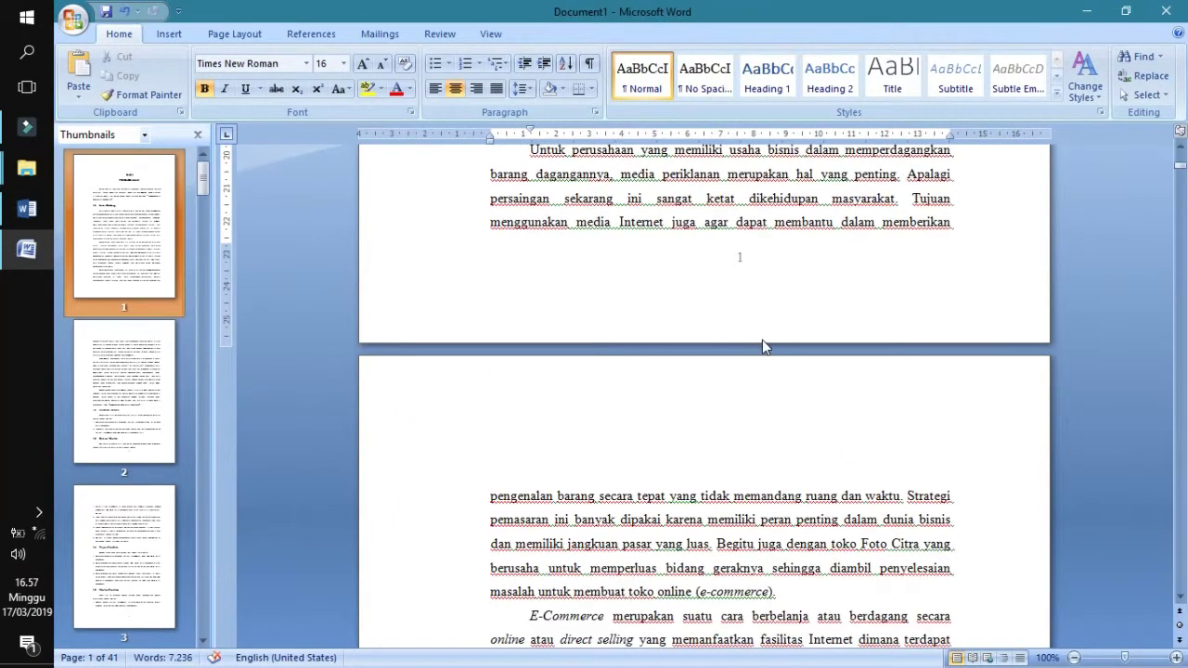
double_click(743, 260)
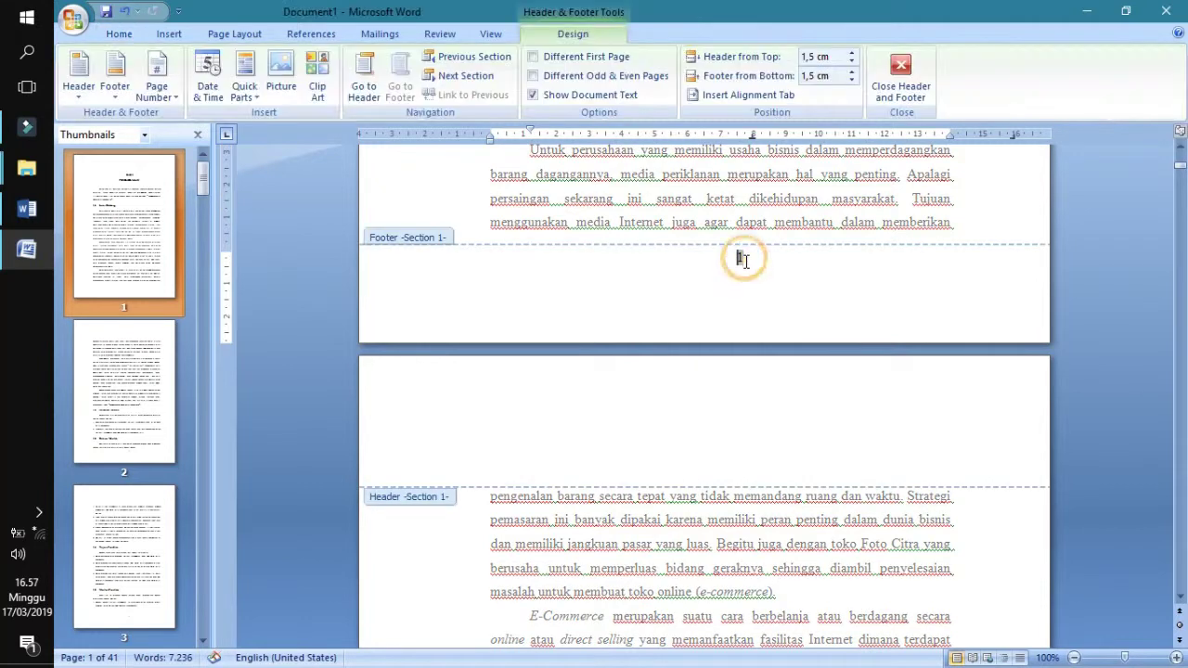
left_click(158, 67)
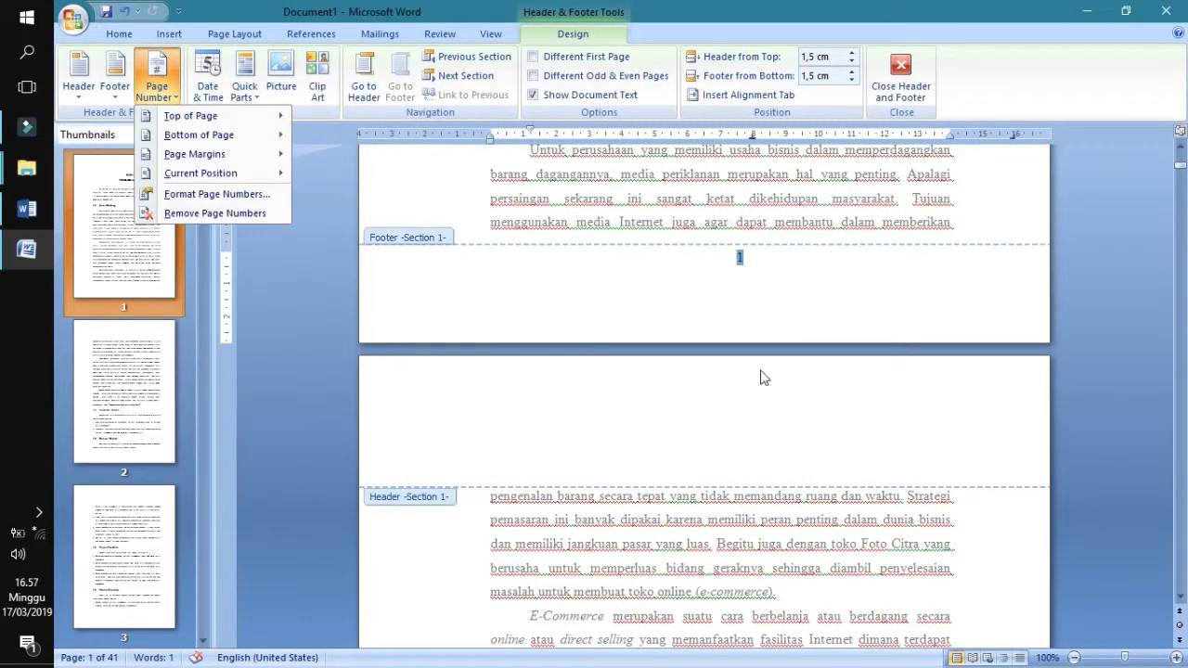
left_click(743, 267)
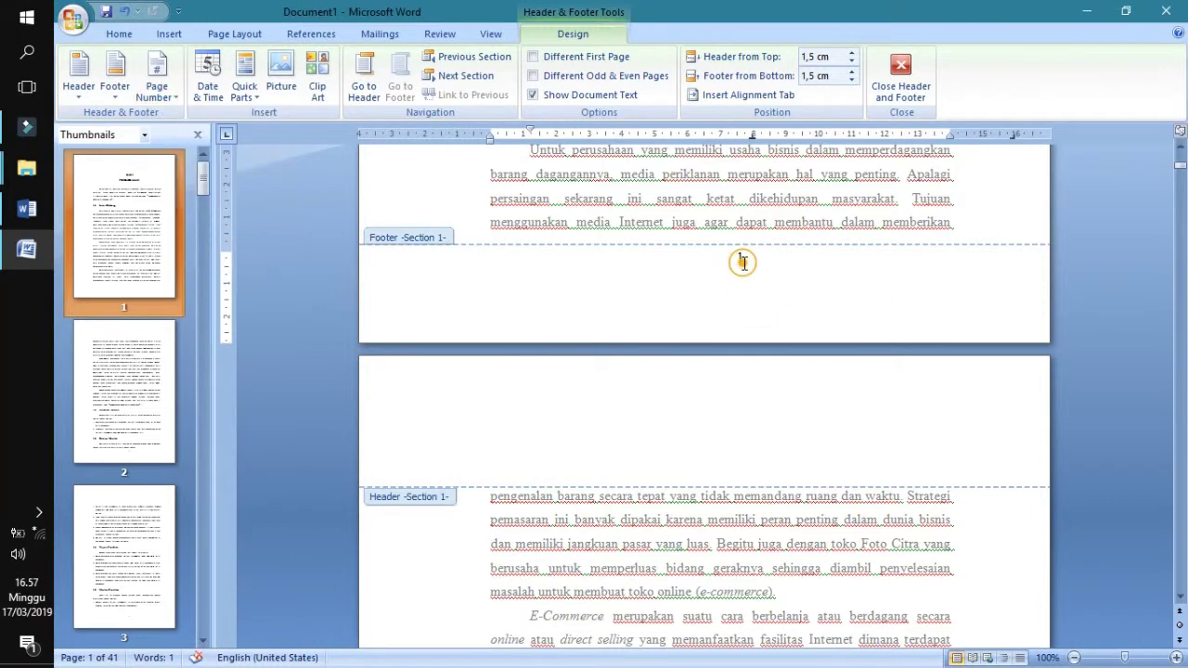
Choose Remove Page Numbers to clear the footers, then scroll to check them
left_click(168, 86)
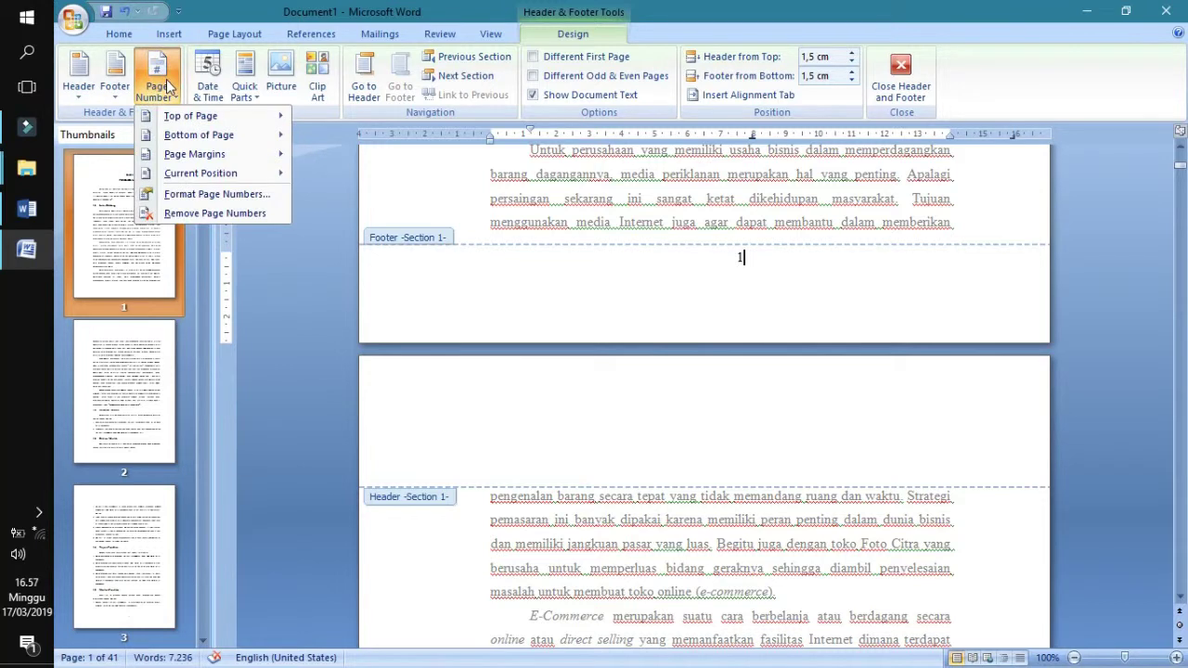
left_click(252, 215)
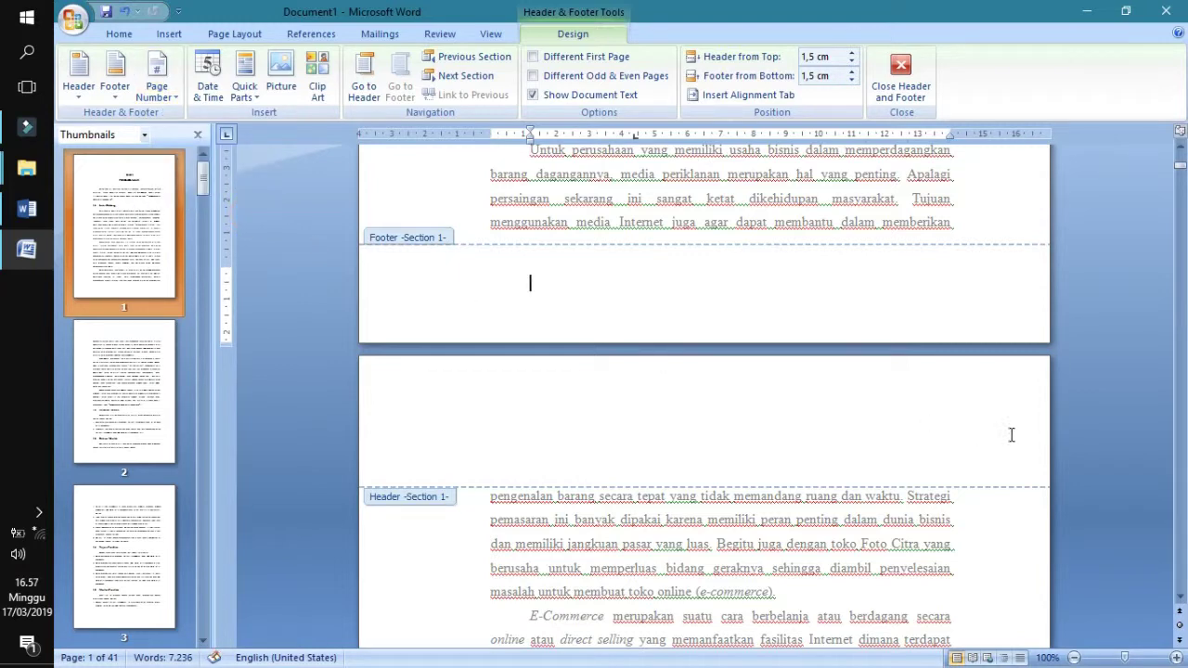
scroll(822, 292, "down", 3)
scroll(1099, 265, "down", 7)
scroll(868, 354, "down", 5)
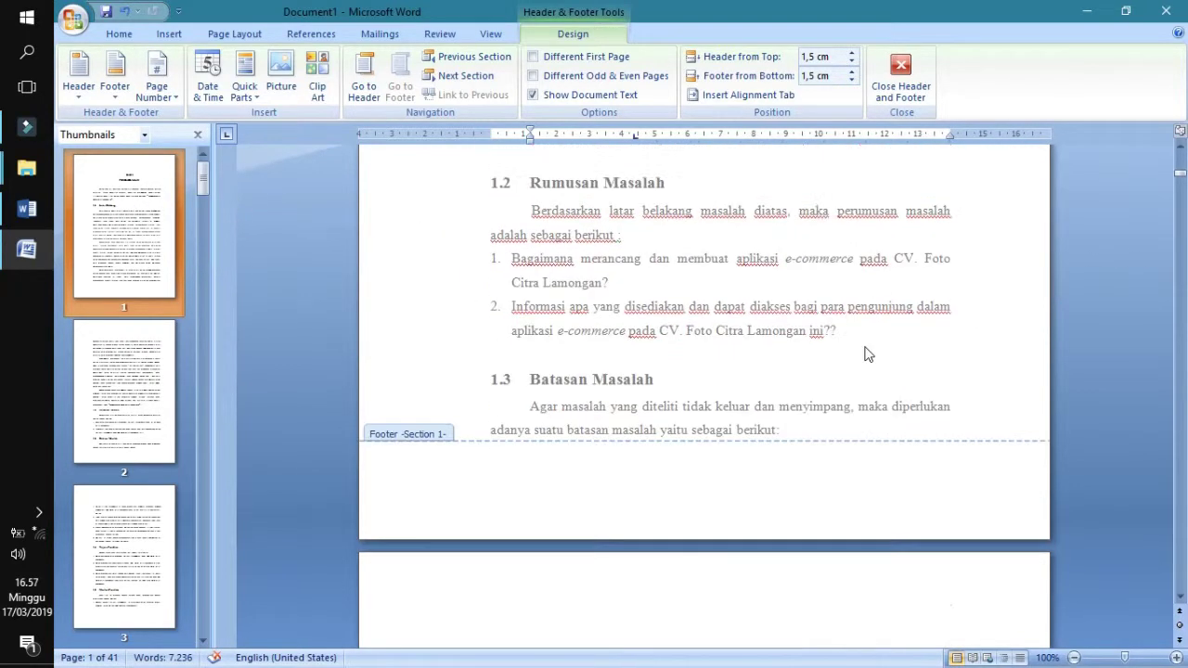
scroll(848, 353, "up", 1)
scroll(867, 340, "up", 3)
scroll(867, 340, "up", 3)
Close Header and Footer and confirm pages through 1.2 Rumusan Masalah and 1.3 Batasan Masalah have no number
left_click(900, 79)
left_click(803, 336)
scroll(813, 367, "down", 5)
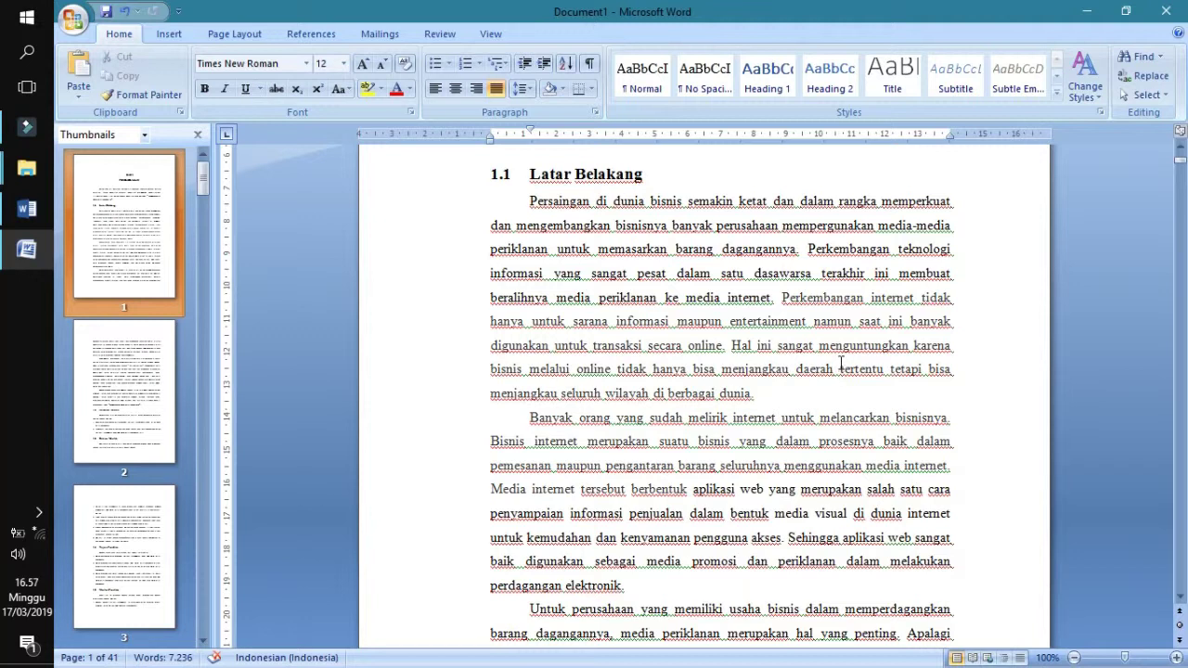
scroll(957, 395, "up", 4)
scroll(966, 378, "up", 1)
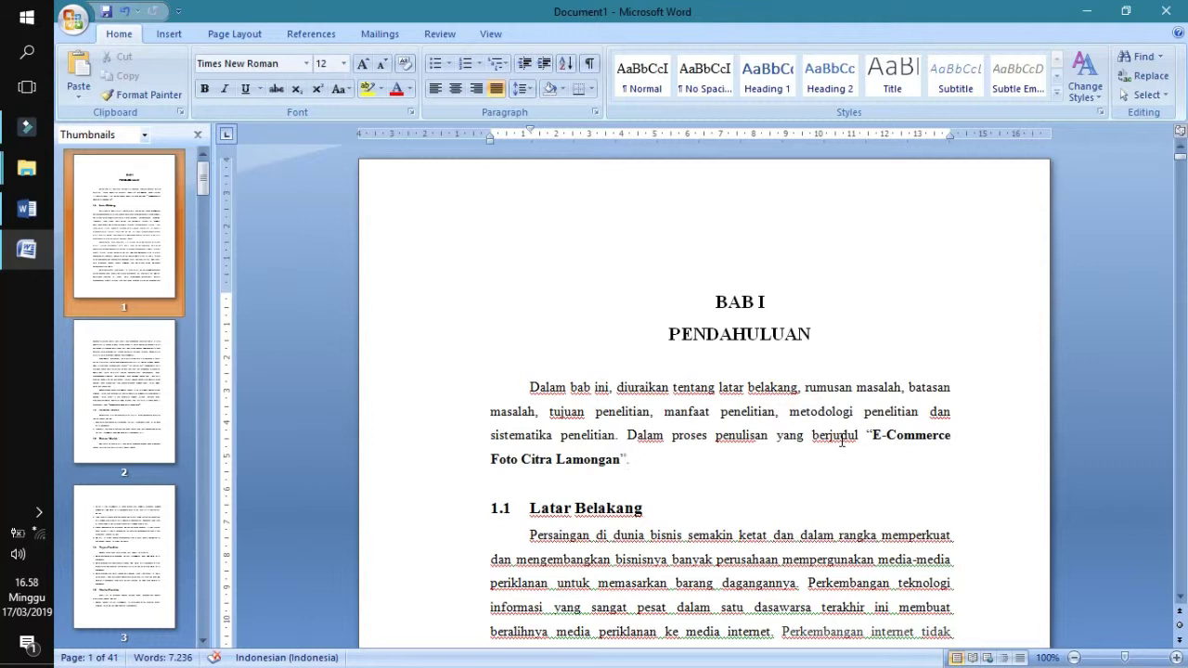
scroll(842, 440, "down", 4)
scroll(842, 440, "down", 4)
scroll(844, 442, "down", 4)
scroll(846, 447, "down", 5)
scroll(846, 446, "down", 5)
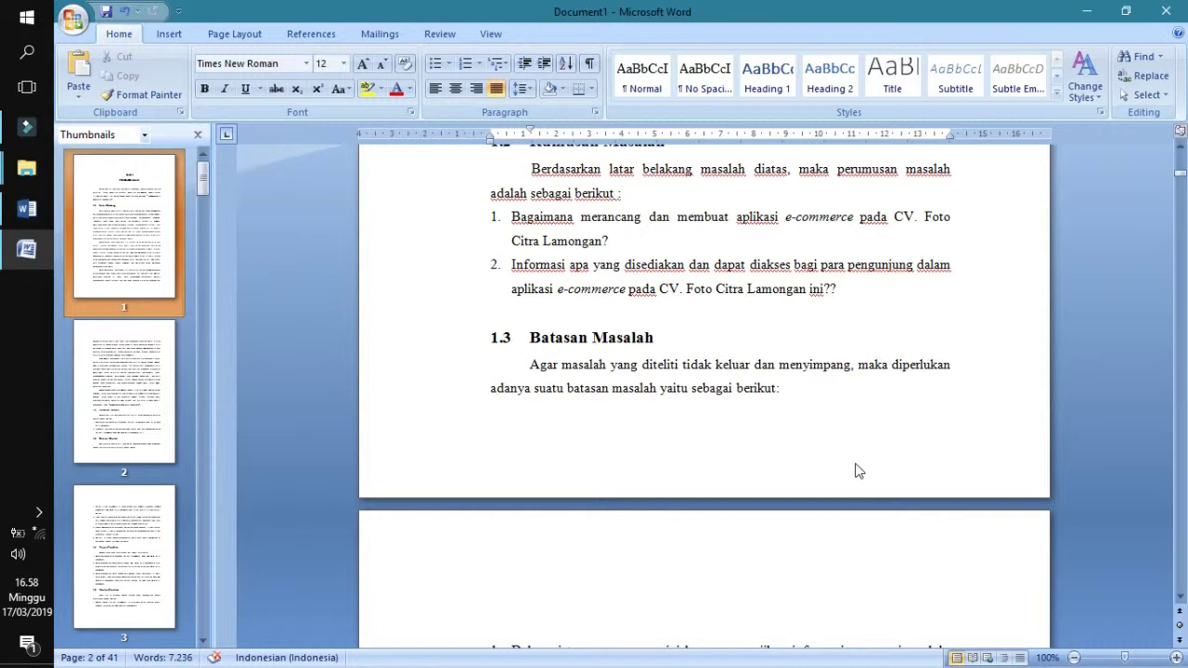
scroll(858, 470, "up", 1)
scroll(861, 461, "up", 1)
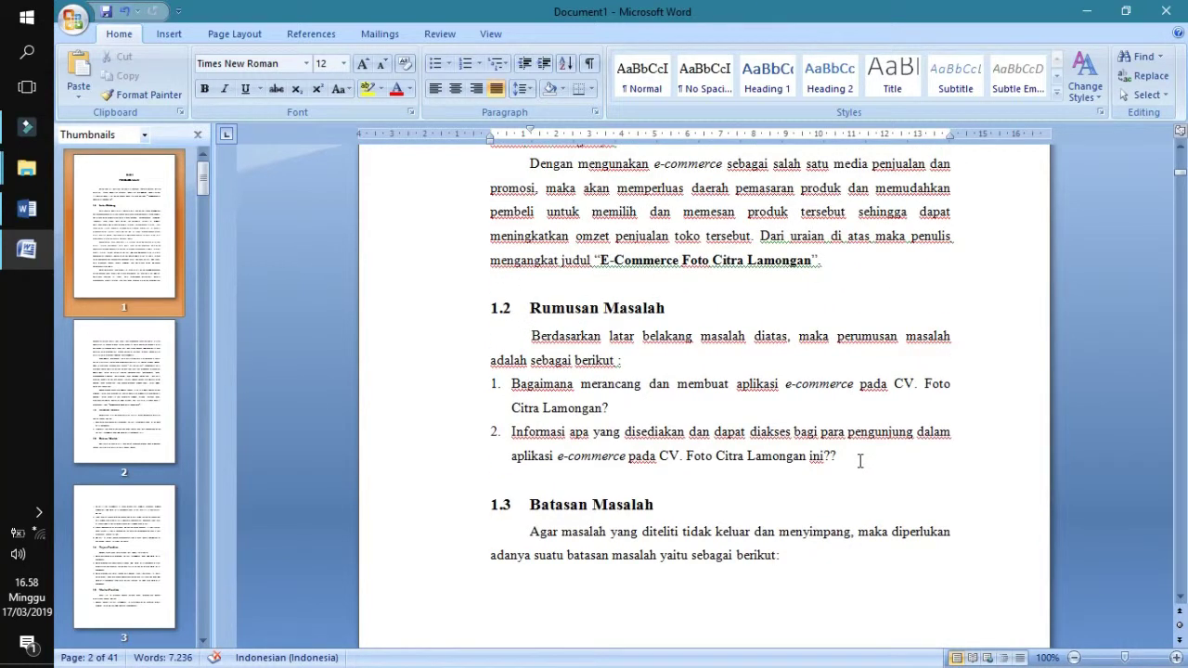